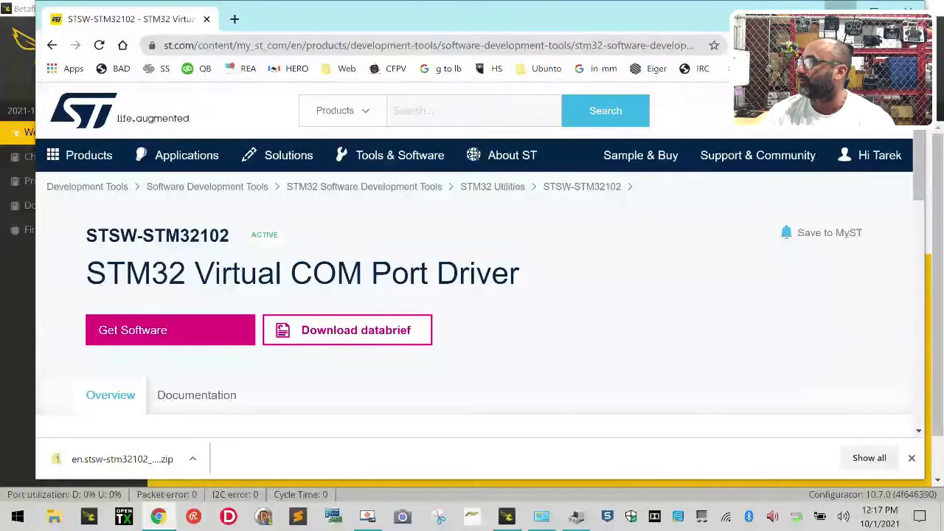
Step: Run 'control' from the Start right-click menu to open All Control Panel Items
key(alt+Tab)
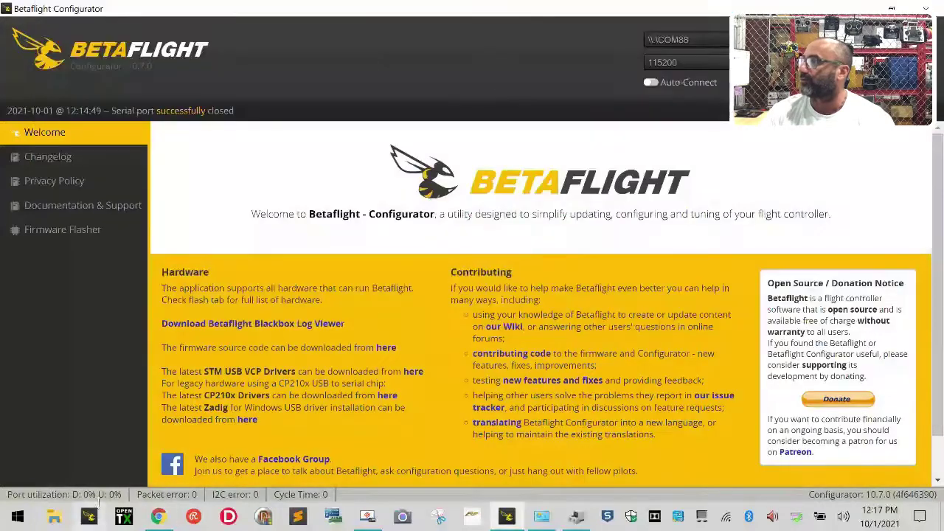
right_click(18, 519)
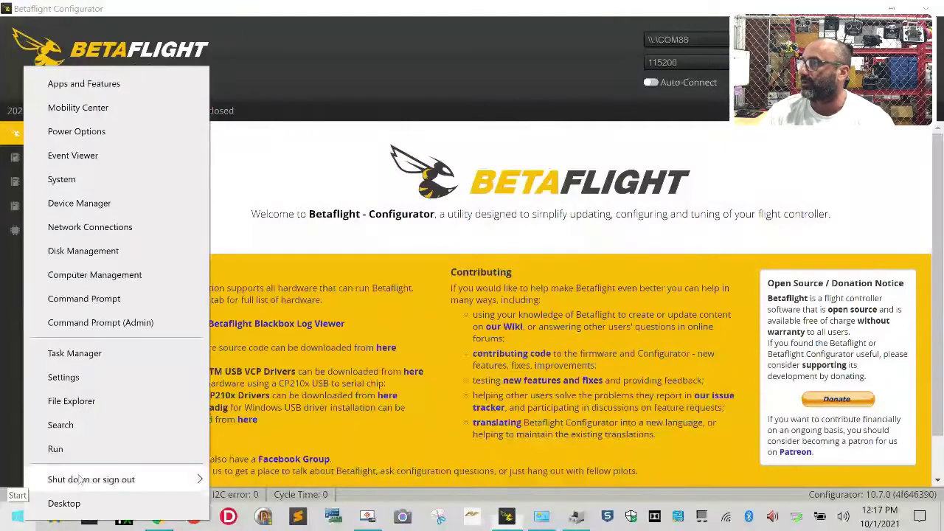
click(102, 449)
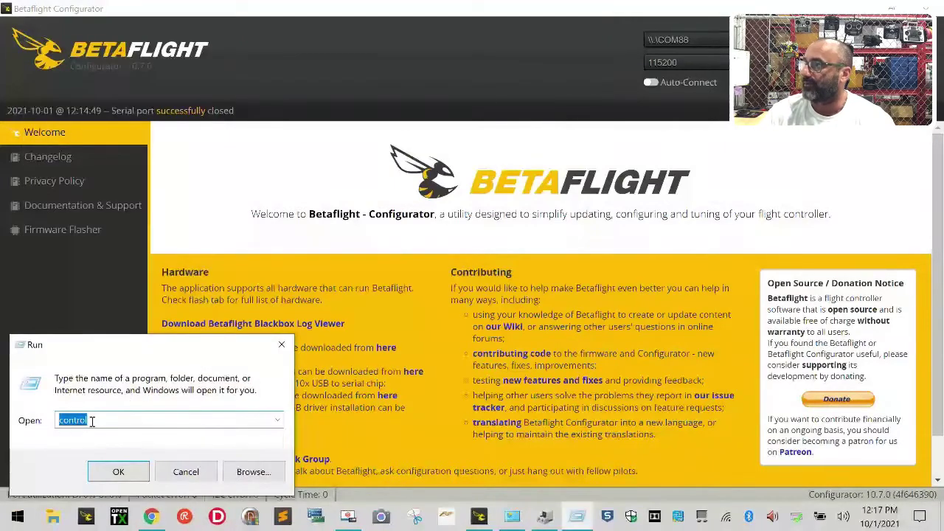
click(120, 474)
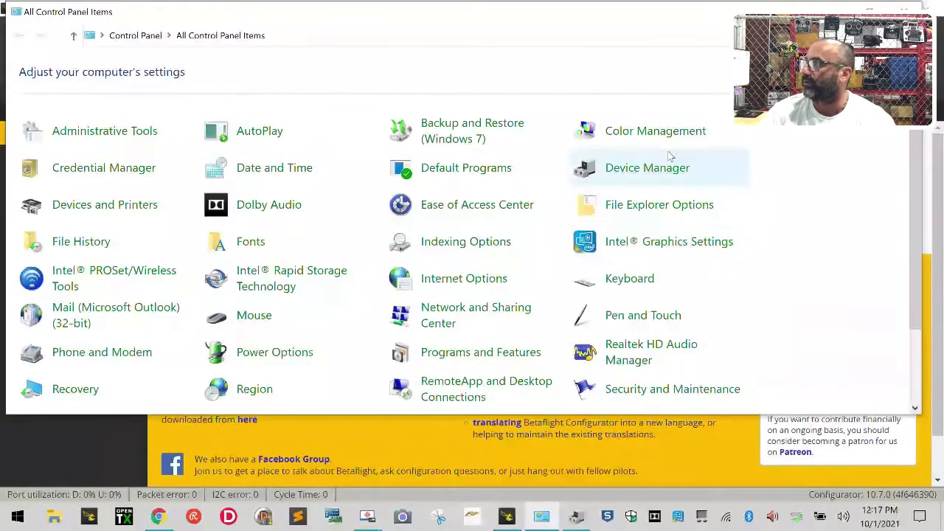
Step: Confirm Device Manager lists STMicroelectronics Virtual COM Port (COM88) under Ports, then return to Betaflight
click(648, 169)
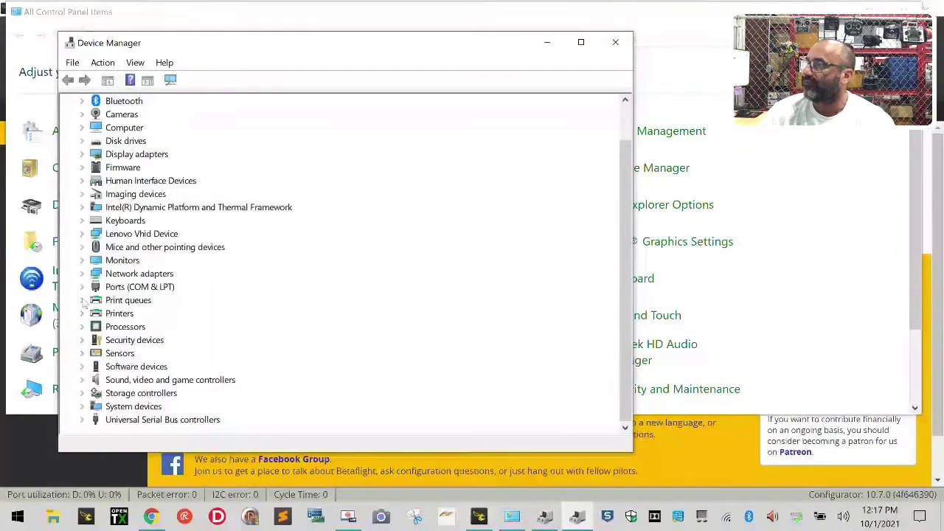
click(82, 287)
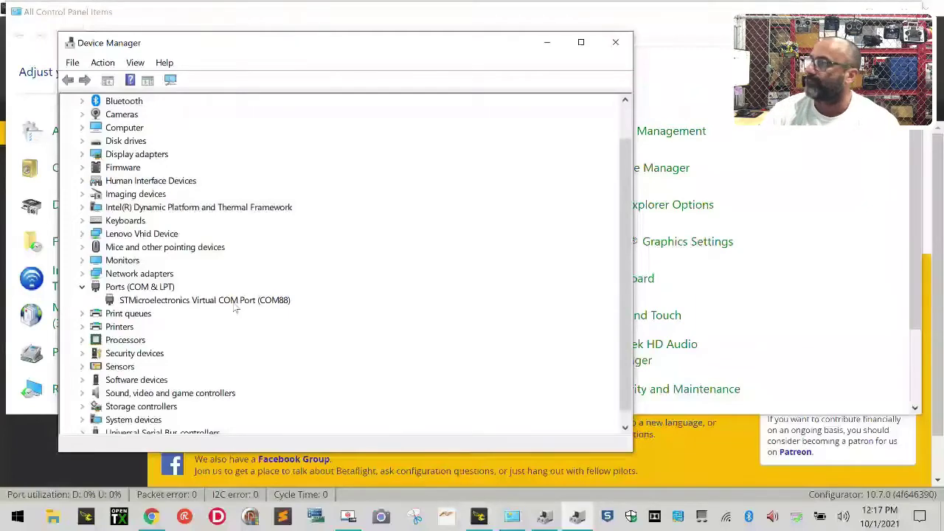
click(712, 478)
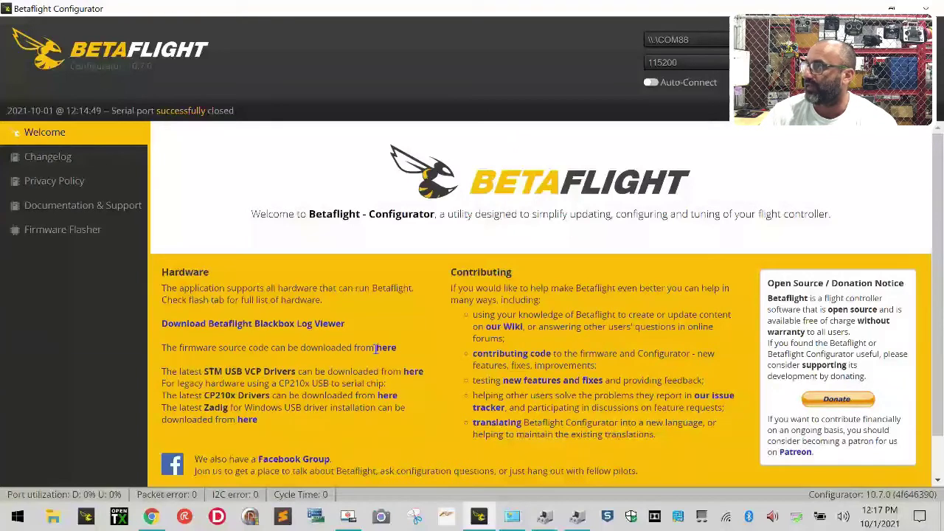
Step: Open ST's STM32 Virtual COM Port Driver page and request the latest 1.5.0 download
click(414, 373)
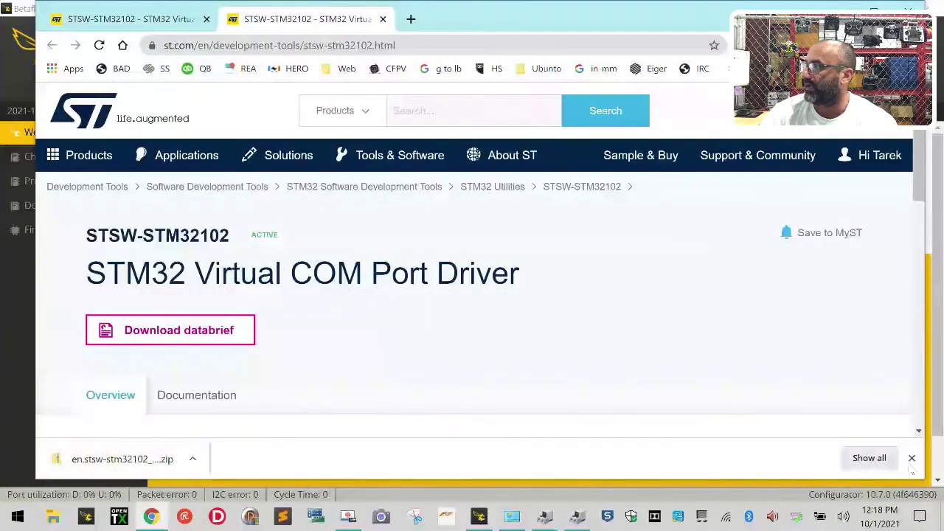
scroll(266, 304, down, 6)
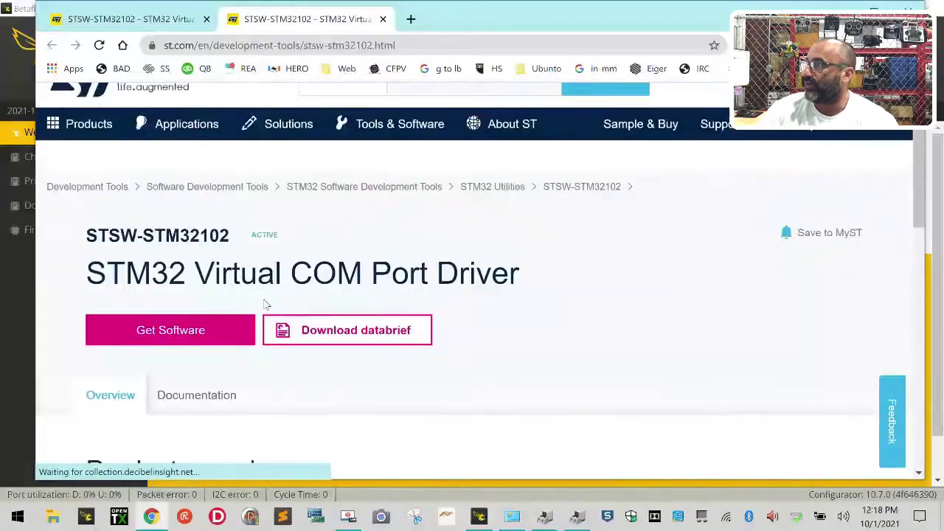
scroll(265, 304, down, 8)
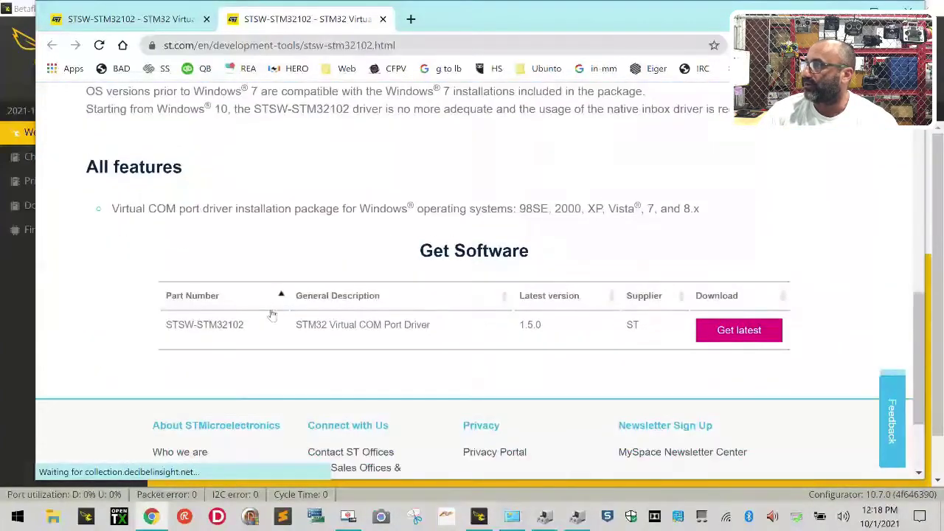
click(752, 333)
mouse_move(883, 163)
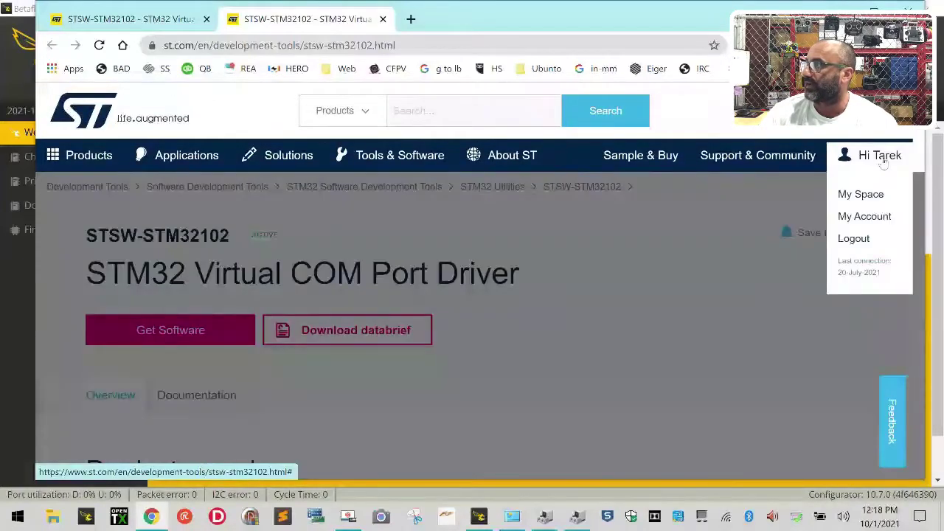
scroll(673, 383, down, 10)
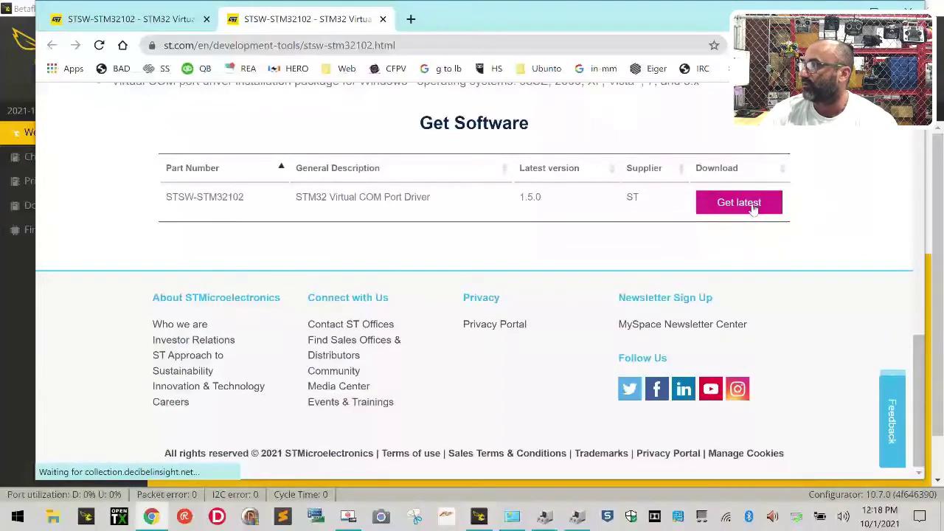
click(18, 516)
Step: Open the en.stsw-stm32102_v1.5.0 zip in Downloads, widen the Name column, and select the version file
click(52, 517)
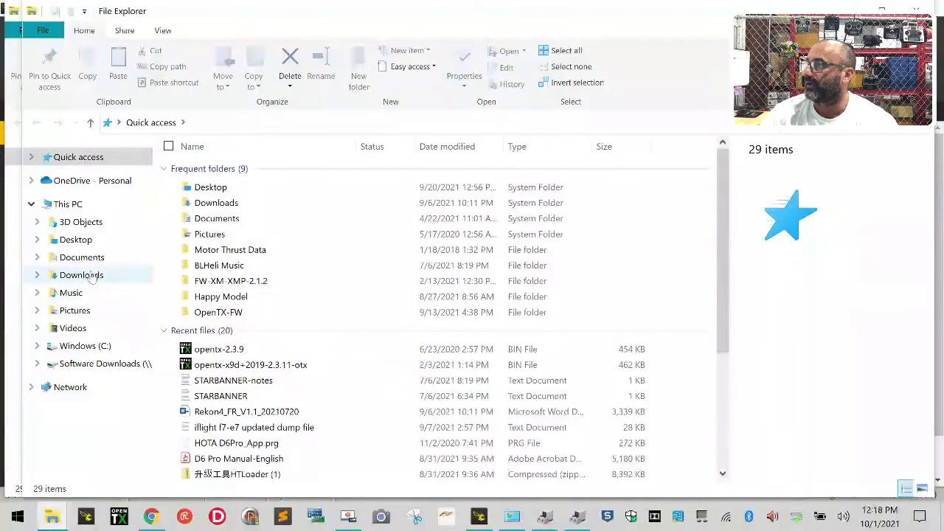
click(78, 274)
double_click(255, 185)
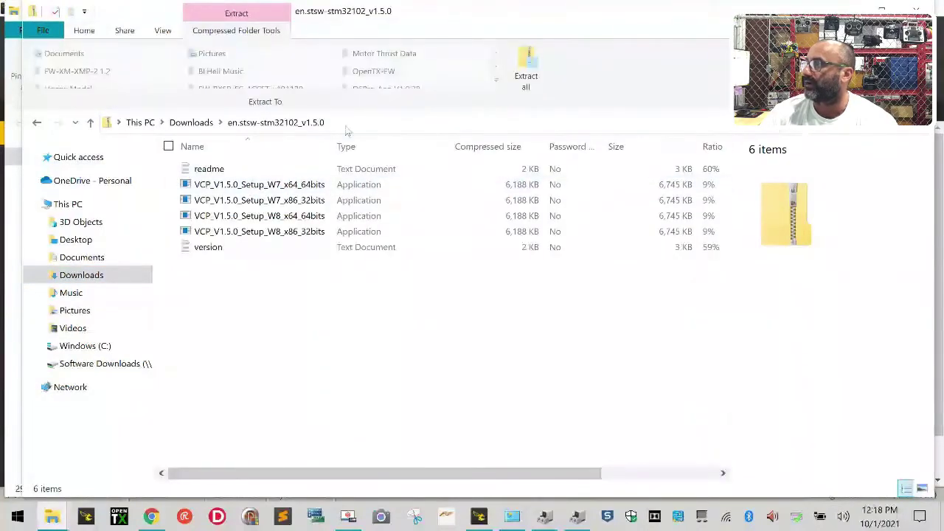
drag(335, 142, 447, 147)
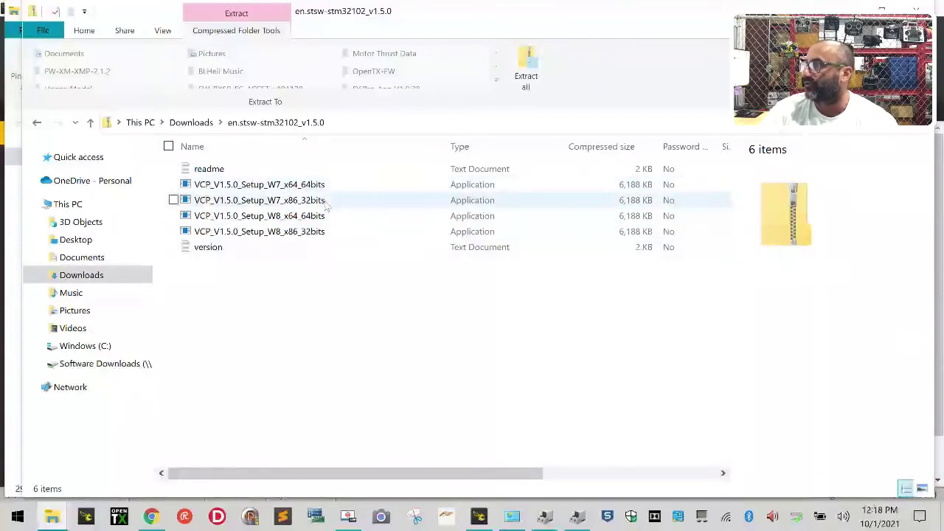
click(319, 246)
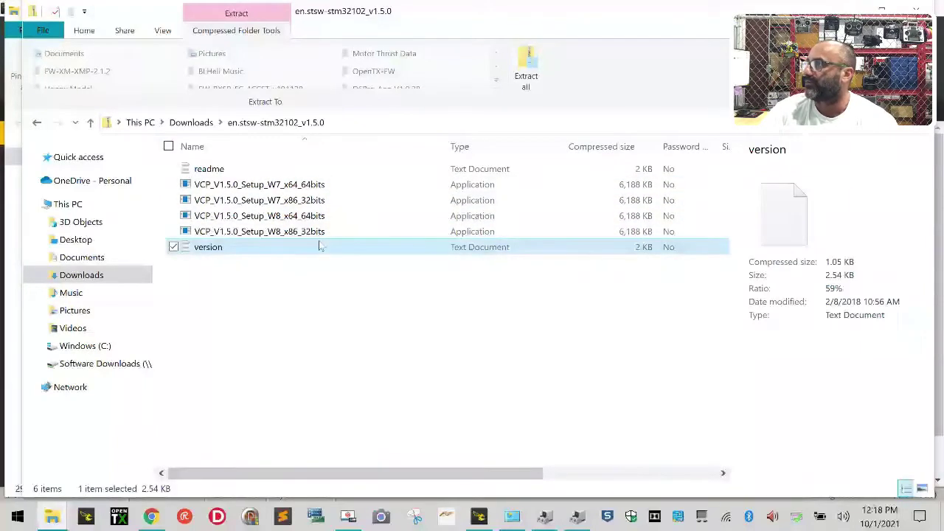
Step: Open the version file in Notepad and mark the simplified-install note in the V1.5.0 features
double_click(216, 252)
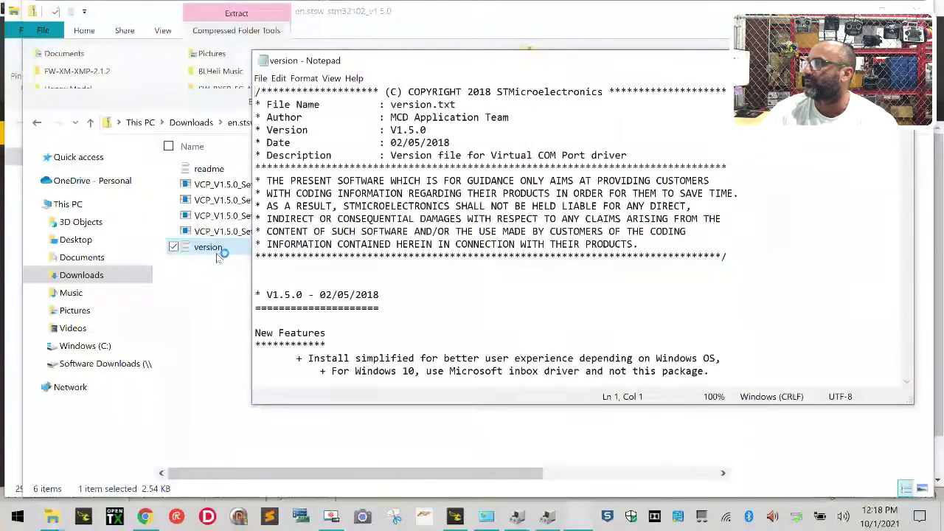
scroll(384, 236, down, 4)
scroll(384, 236, down, 2)
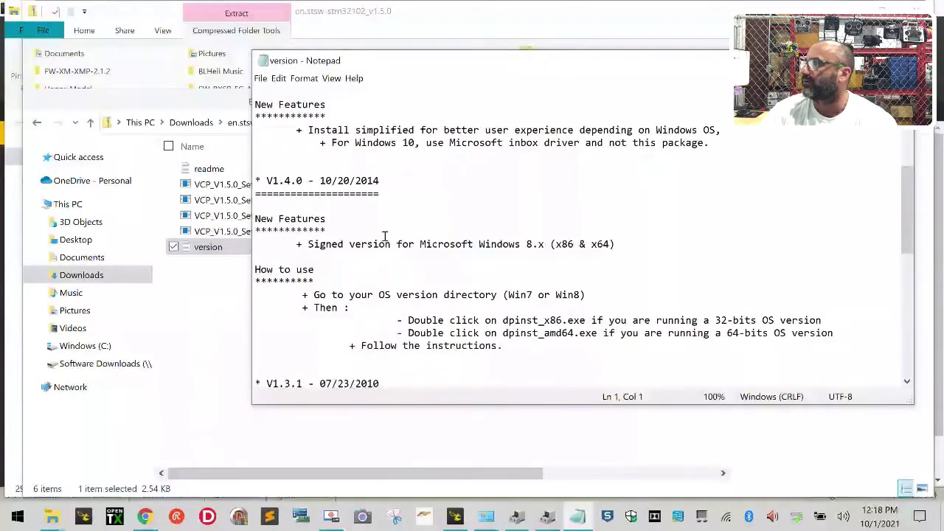
scroll(385, 236, down, 6)
scroll(384, 236, down, 5)
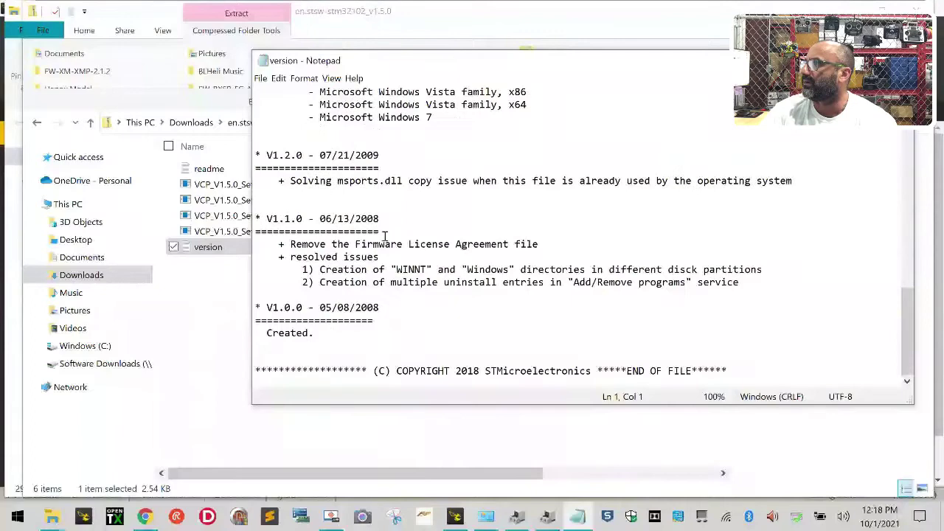
scroll(385, 236, up, 20)
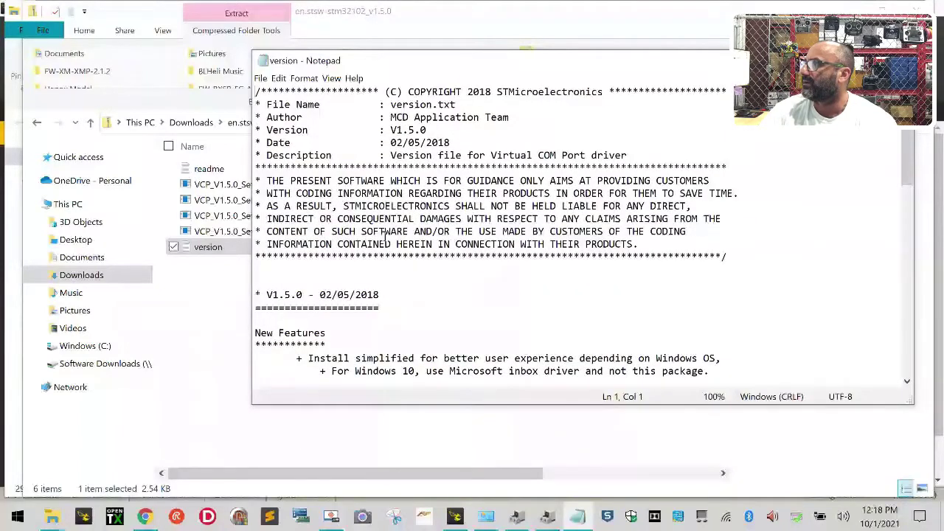
scroll(384, 236, down, 6)
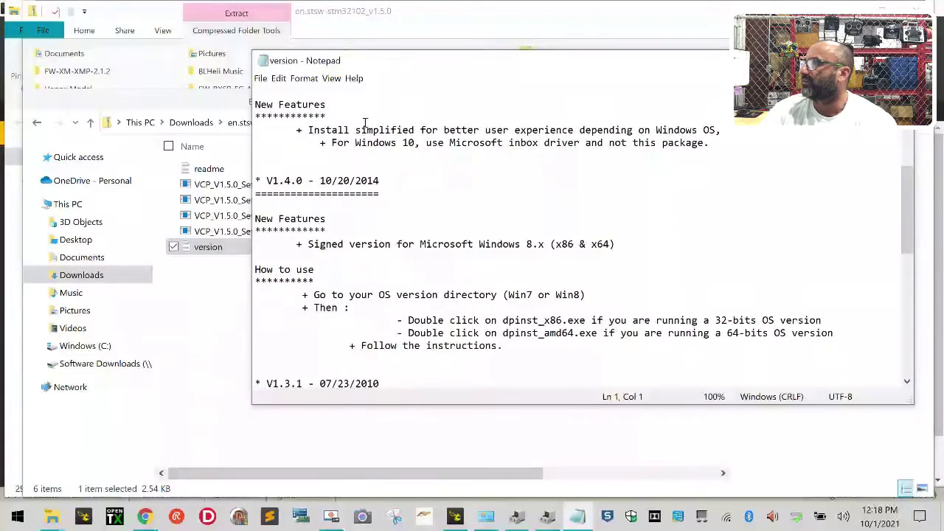
drag(385, 130, 703, 131)
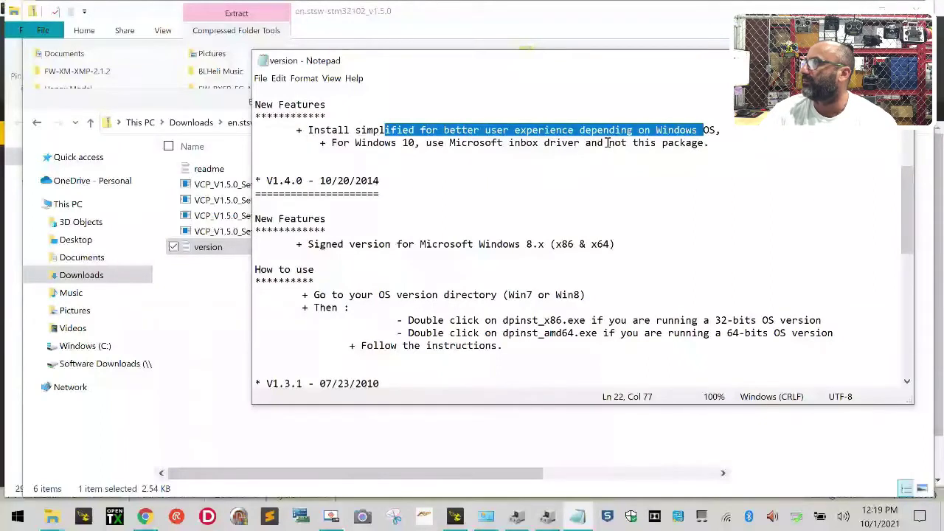
Step: Copy the phrase 'Microsoft inbox driver' and restore the driver package Explorer window
scroll(330, 236, up, 6)
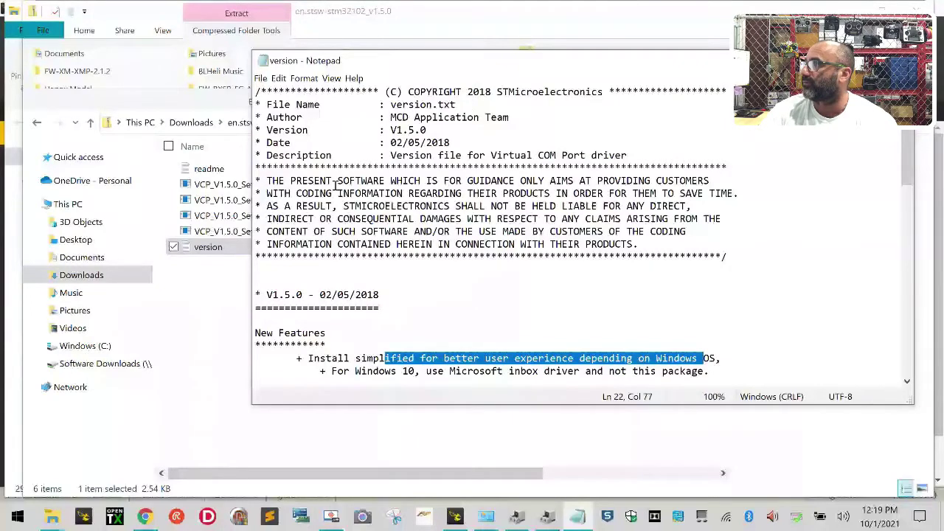
scroll(566, 295, down, 4)
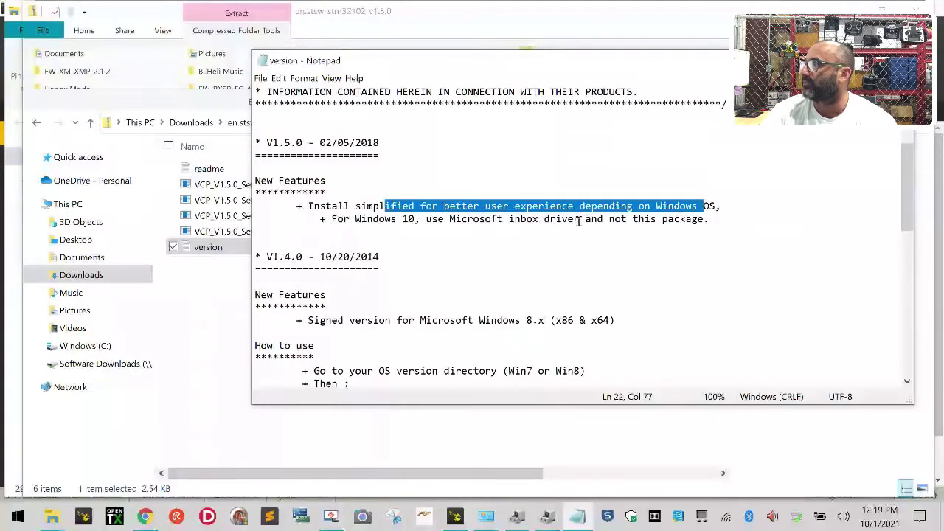
drag(580, 219, 444, 219)
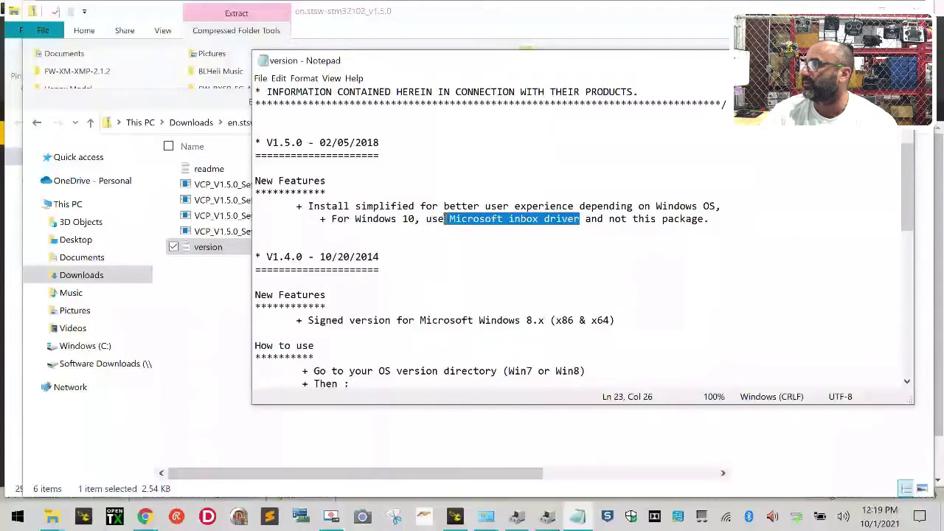
right_click(483, 219)
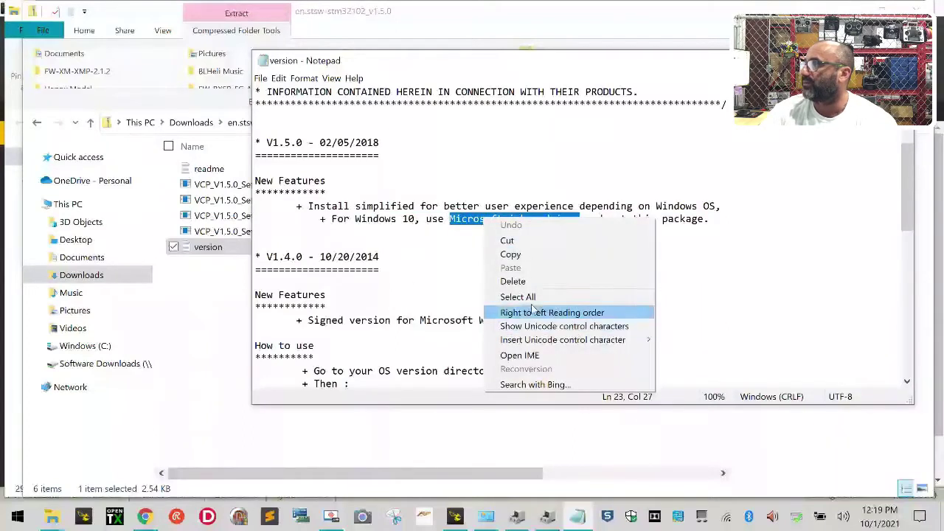
click(640, 255)
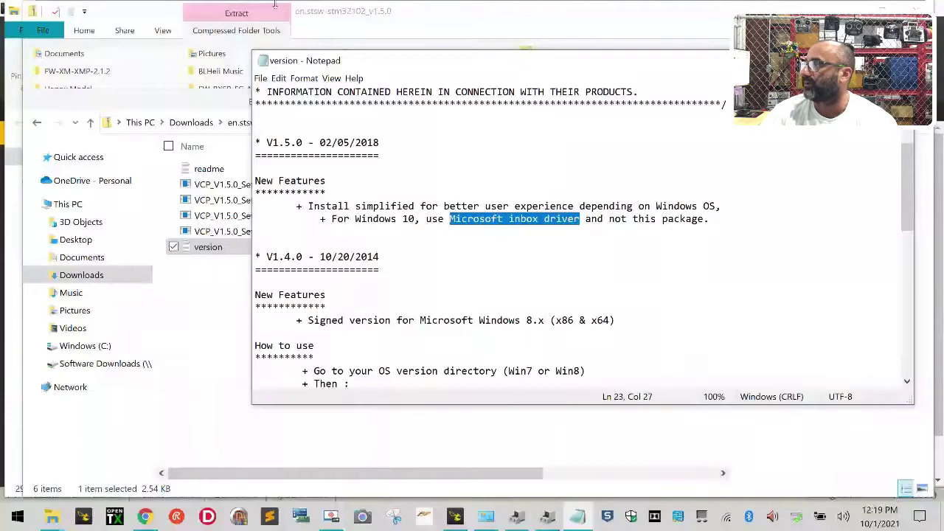
click(372, 11)
drag(372, 11, 386, 54)
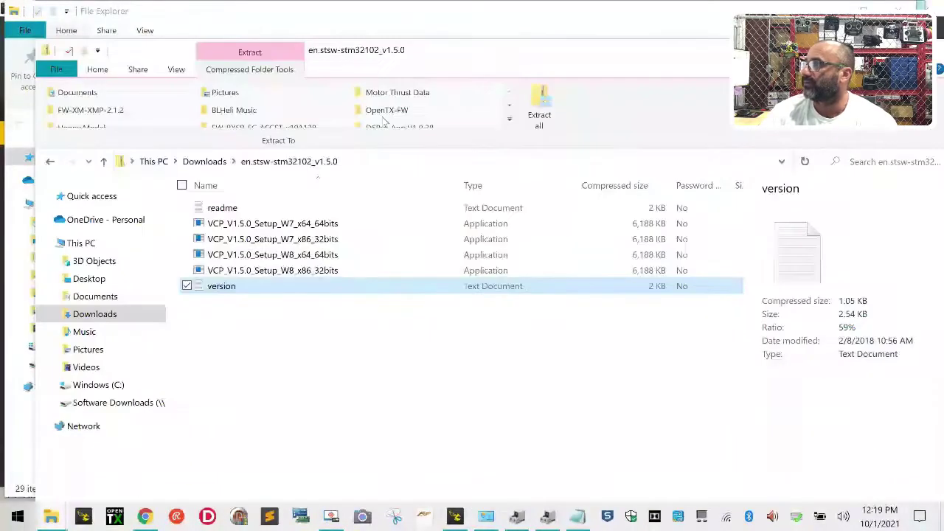
Step: Search 'Microsoft inbox driver' in a new Chrome tab and open Microsoft Docs' inbox driver article
click(145, 516)
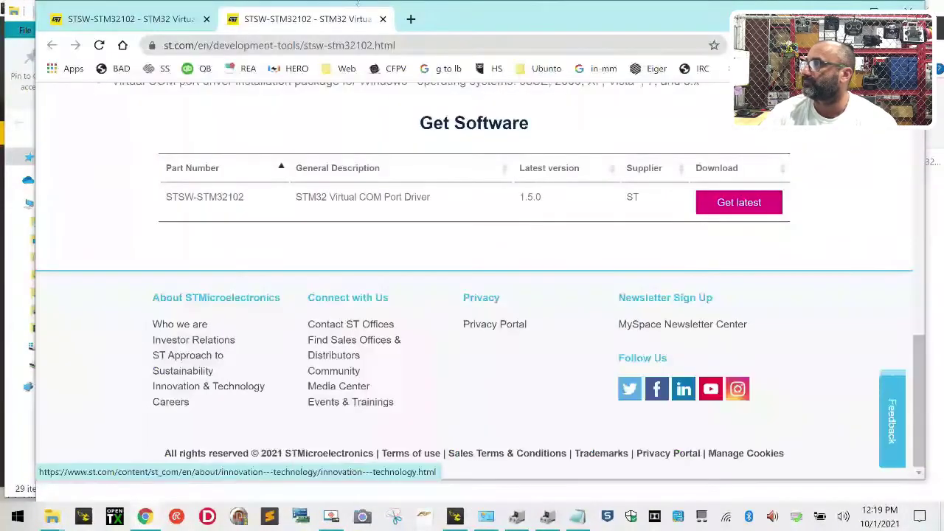
click(410, 19)
right_click(385, 45)
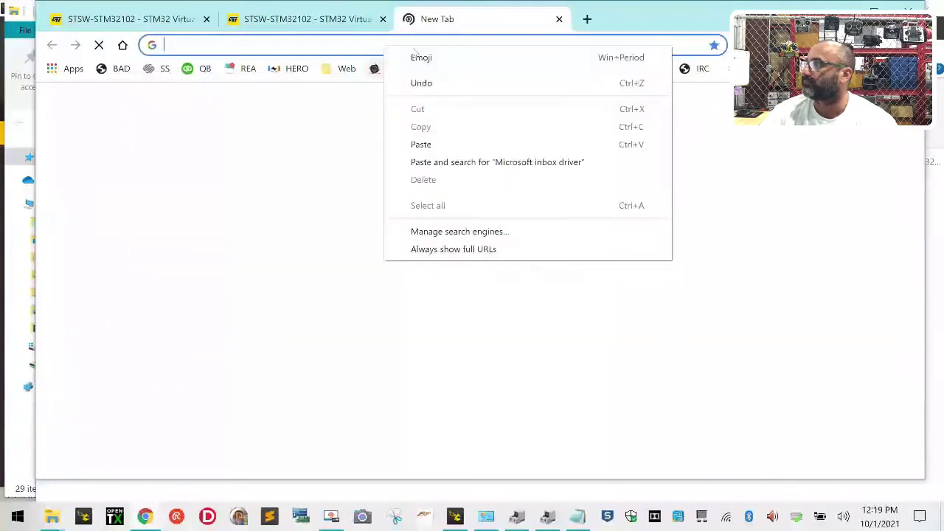
click(449, 162)
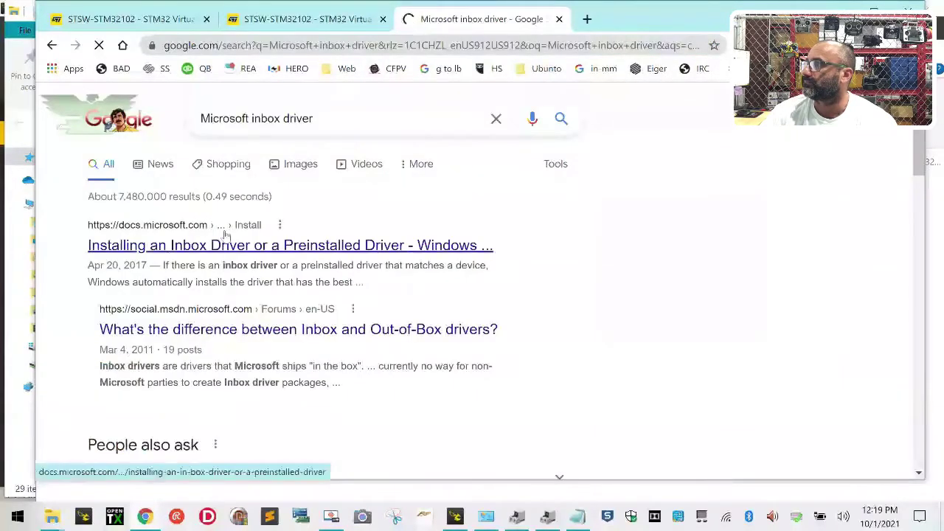
click(300, 249)
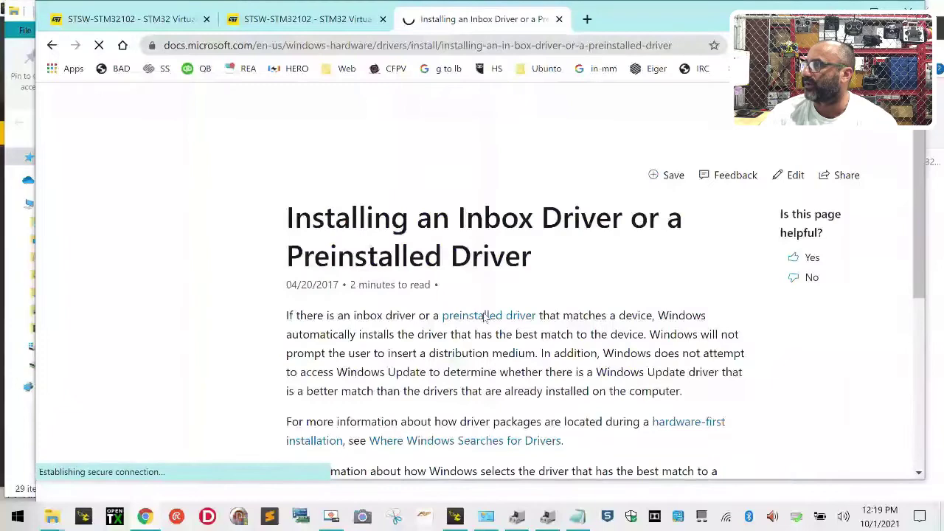
scroll(484, 317, down, 4)
scroll(485, 318, up, 5)
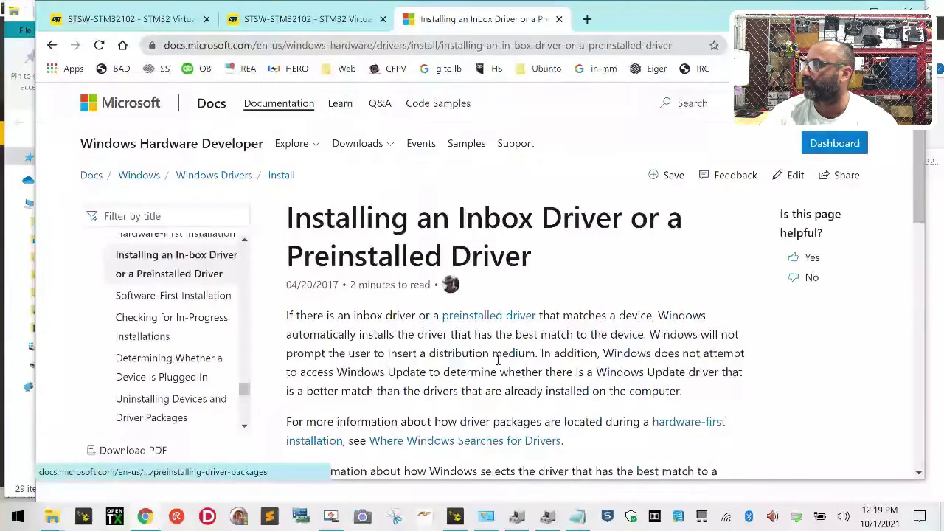
scroll(491, 317, down, 3)
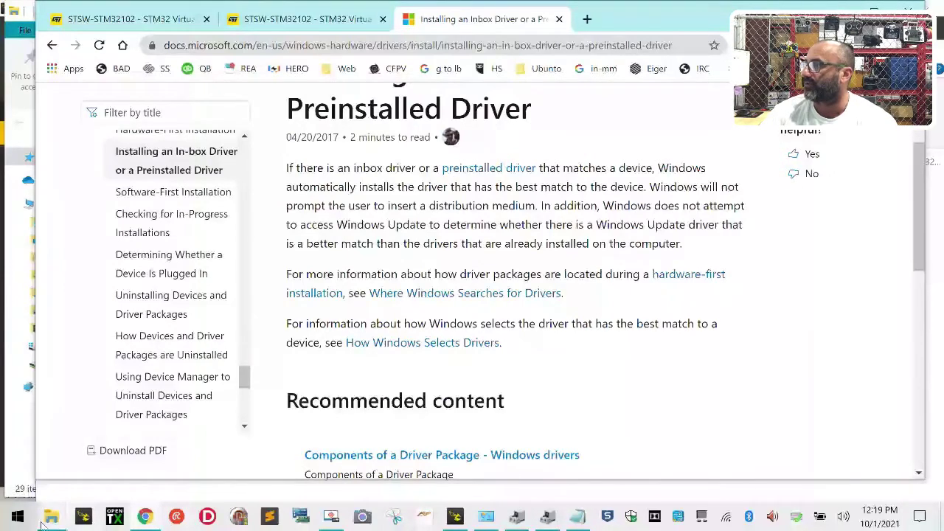
Step: Uninstall the STMicroelectronics Virtual COM Port (COM88) and scan for hardware changes
click(546, 517)
right_click(181, 301)
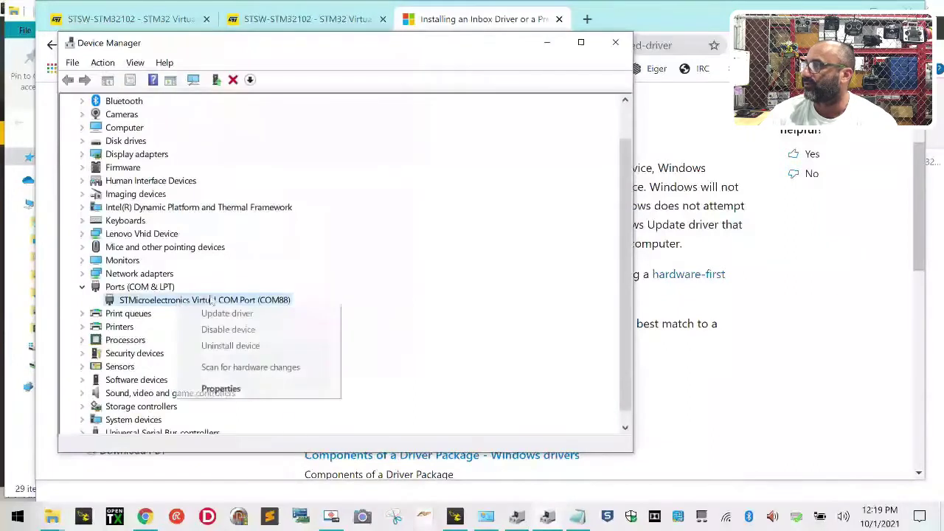
click(271, 347)
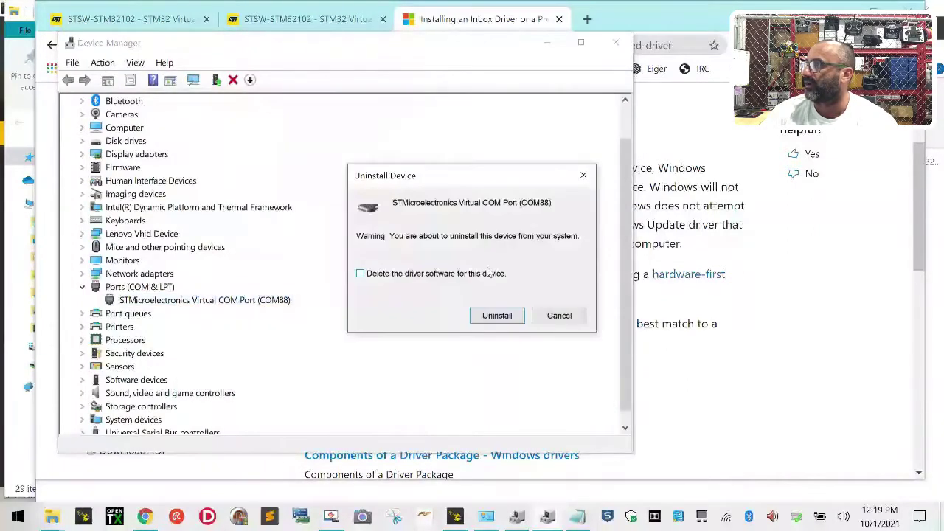
click(492, 316)
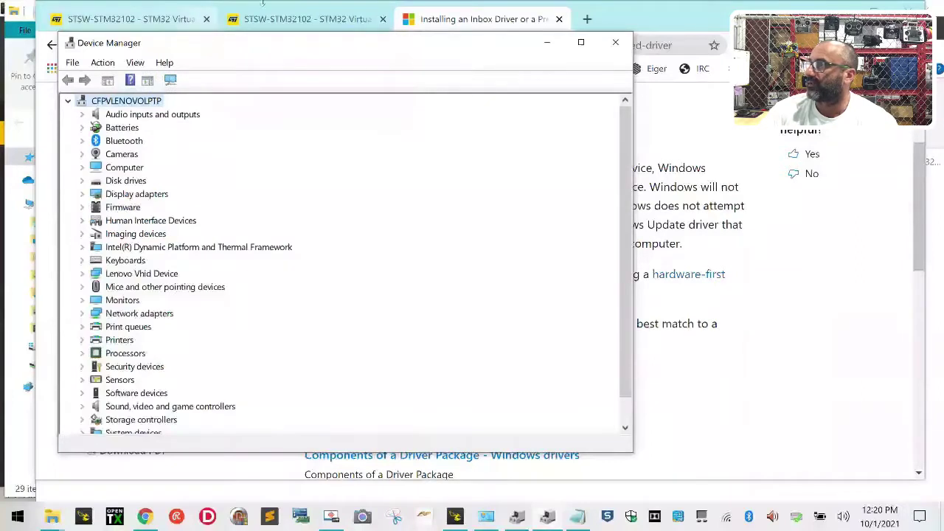
click(138, 63)
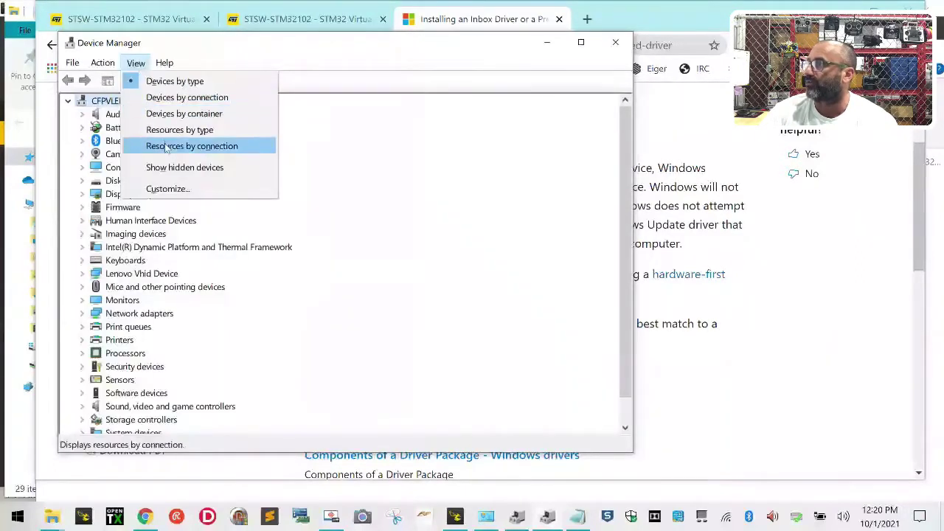
click(104, 64)
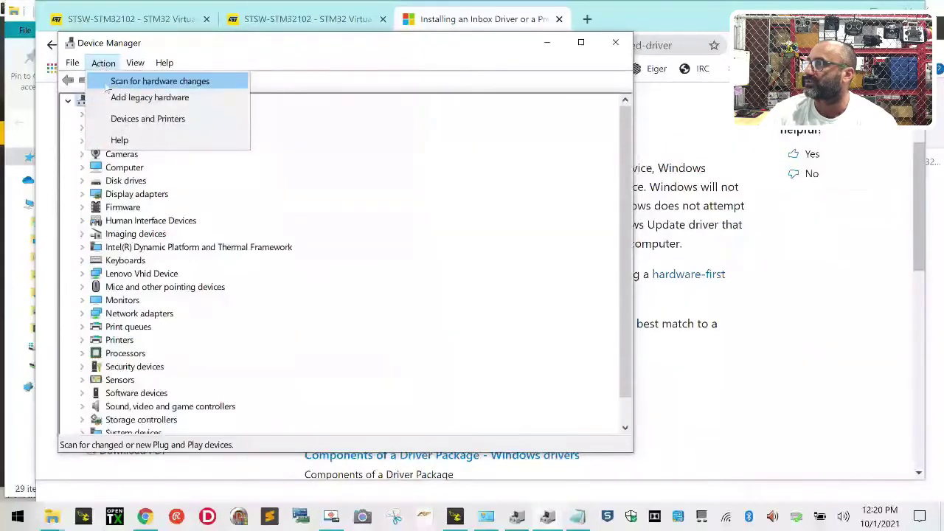
click(148, 81)
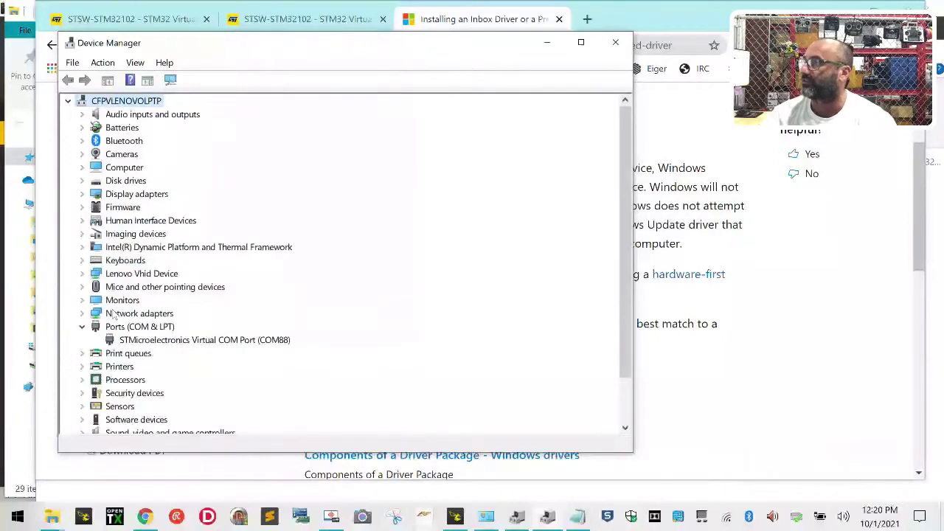
Step: Uninstall the reappeared port with its driver software and rescan, leaving USB Serial Device (COM88)
right_click(230, 341)
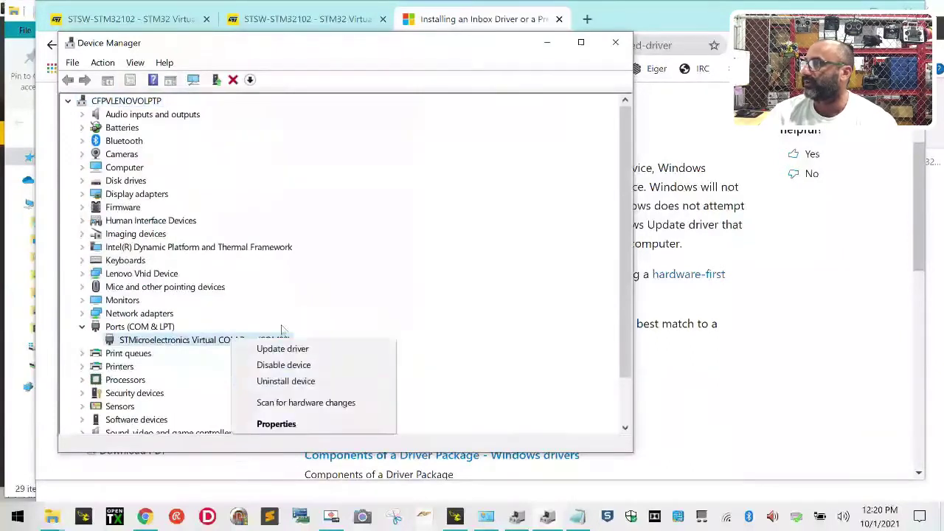
click(313, 382)
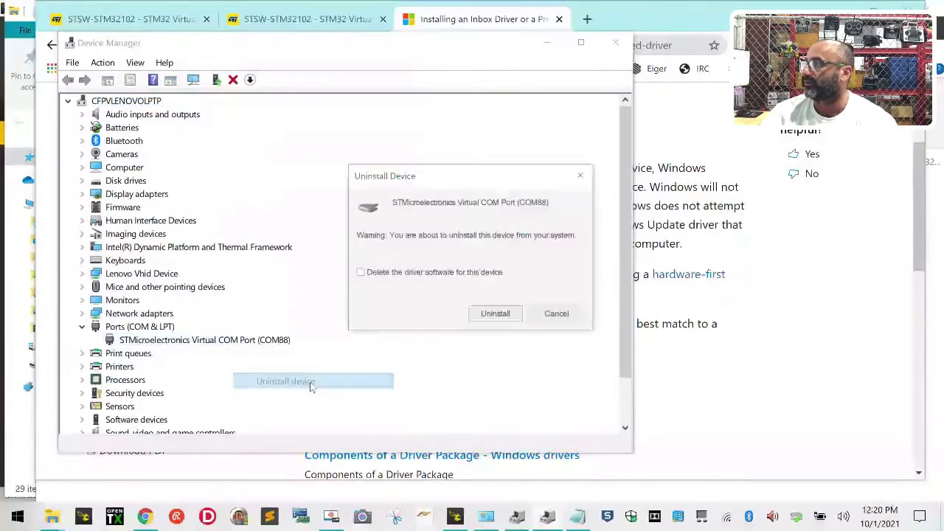
click(496, 317)
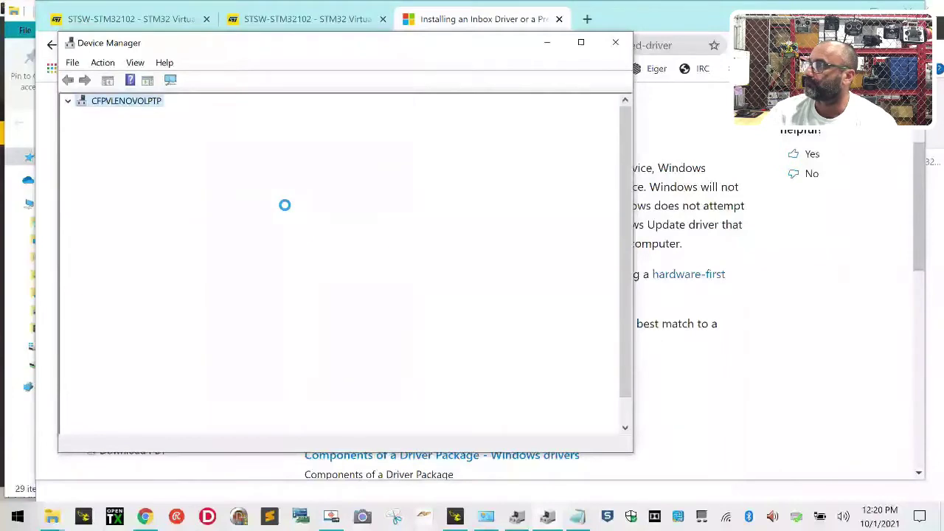
click(103, 63)
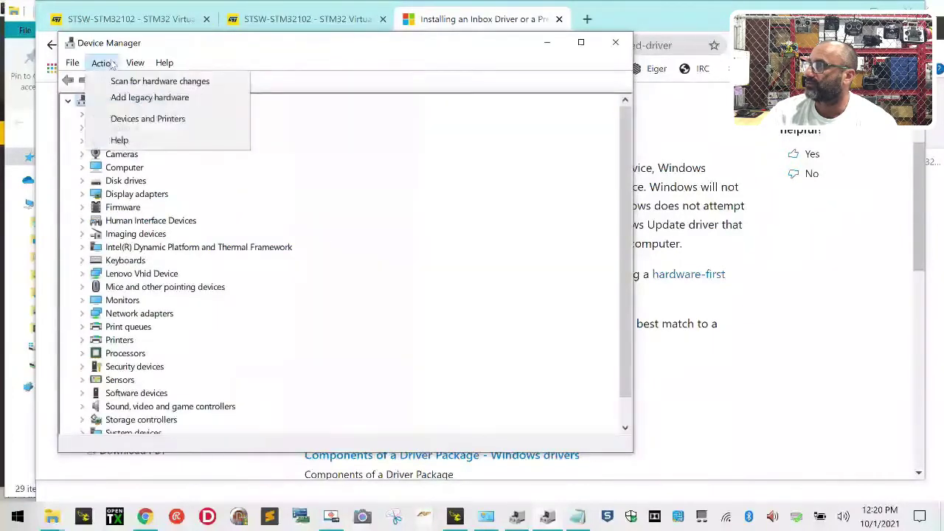
click(111, 80)
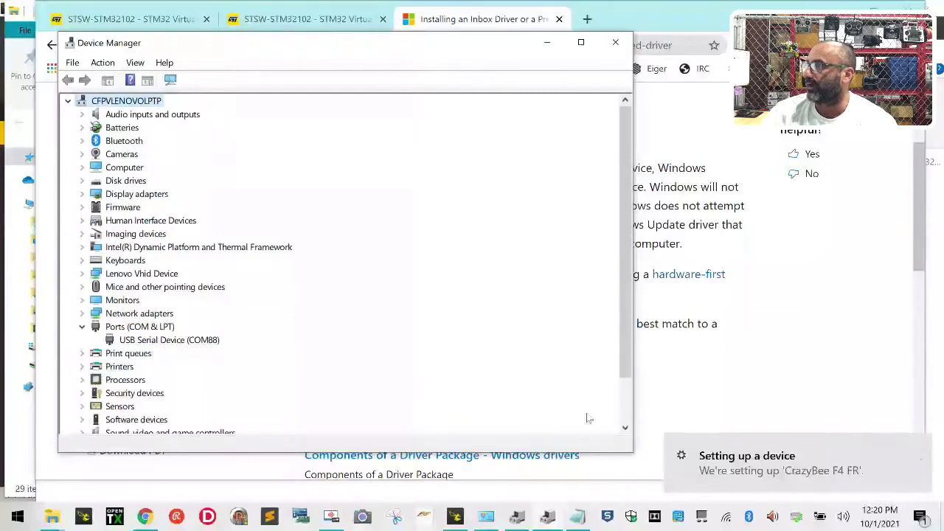
click(170, 341)
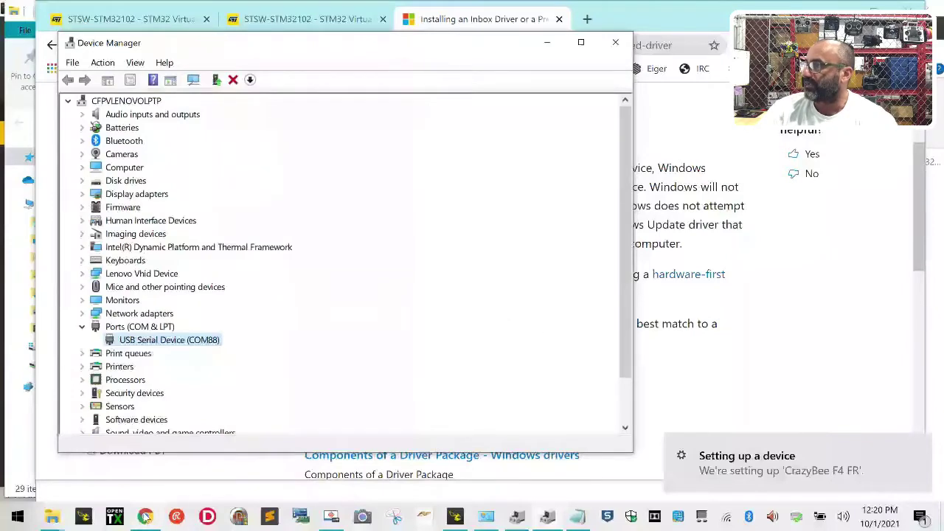
Step: Extract en.stsw-stm32102_v1.5.0.zip in Downloads to a same-named folder and open it
mouse_move(52, 516)
click(137, 417)
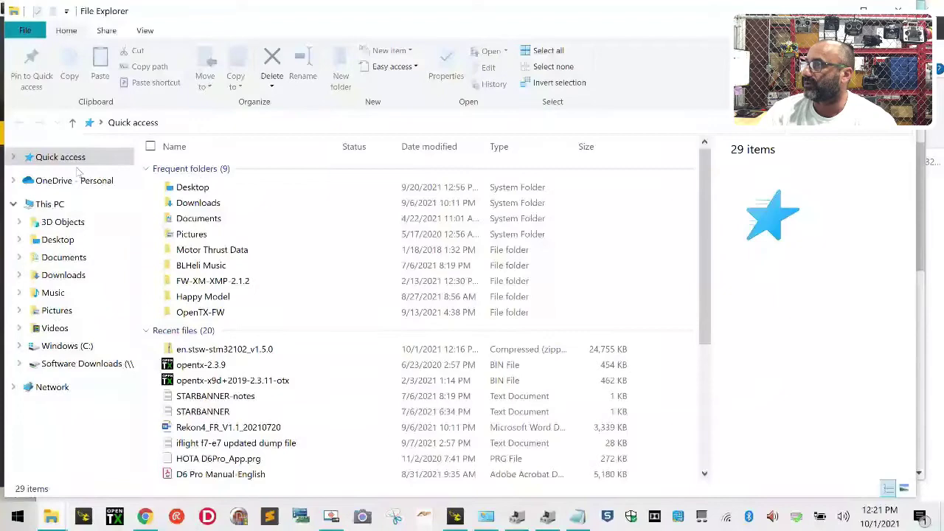
click(63, 274)
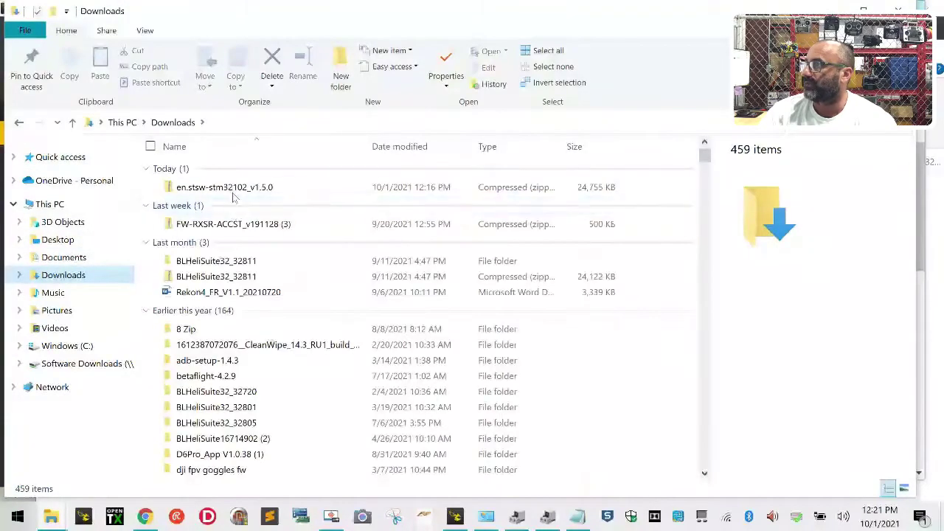
click(233, 189)
right_click(233, 188)
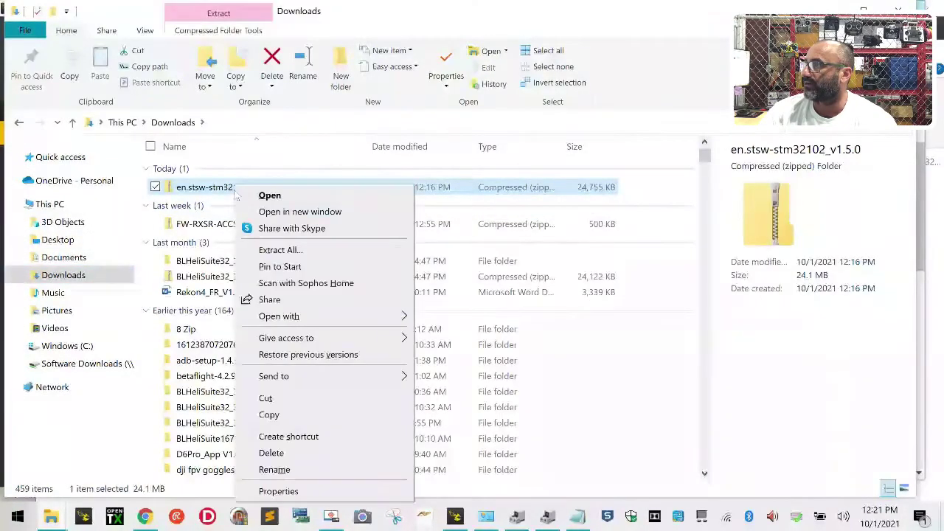
click(329, 250)
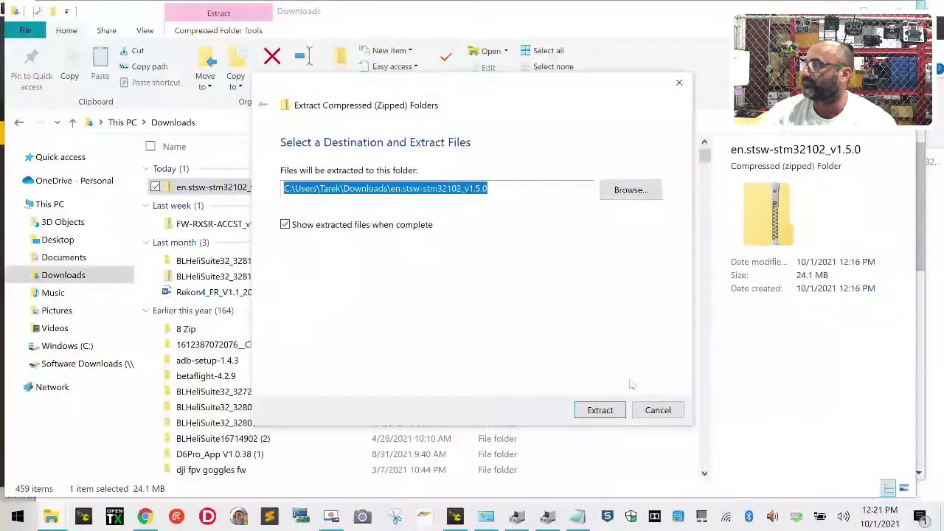
click(600, 410)
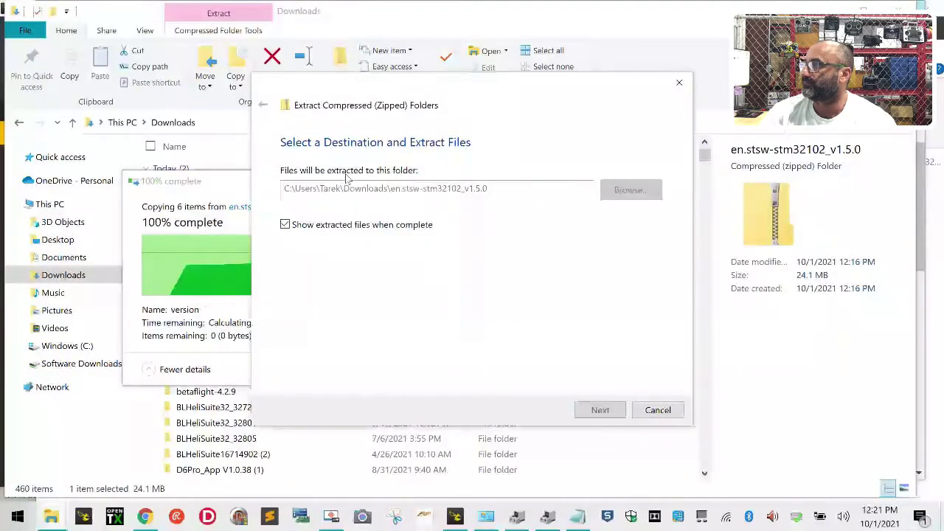
click(251, 204)
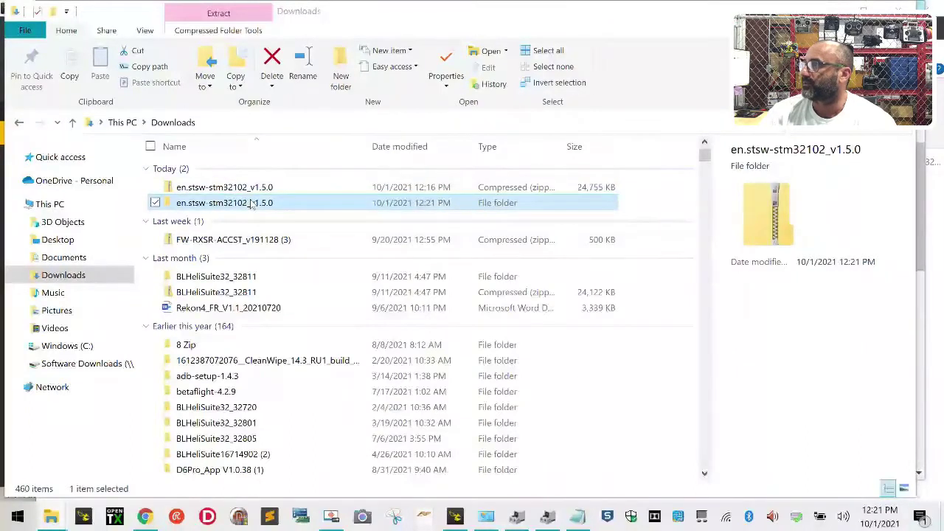
double_click(251, 204)
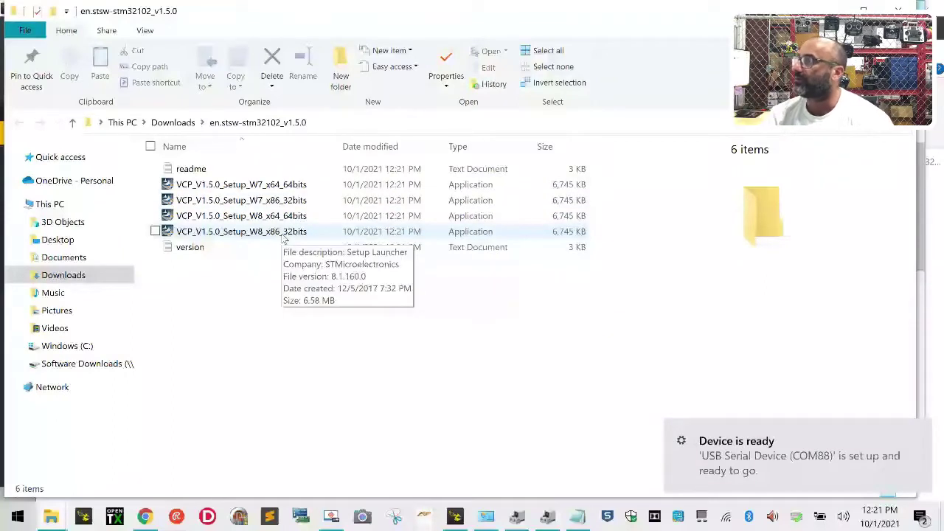
Step: Launch the VCP_V1.5.0_Setup_W8_x64_64bits installer and arrange it beside Device Manager
click(270, 216)
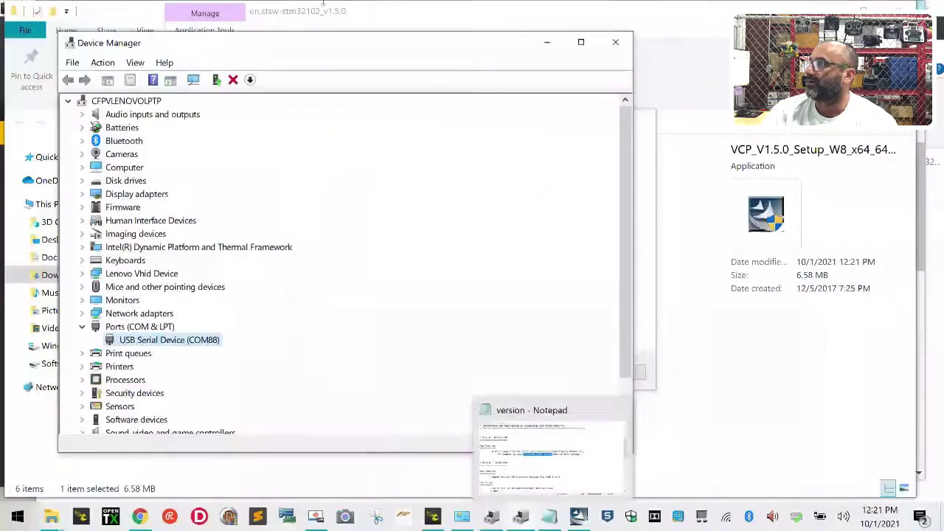
drag(311, 43, 237, 40)
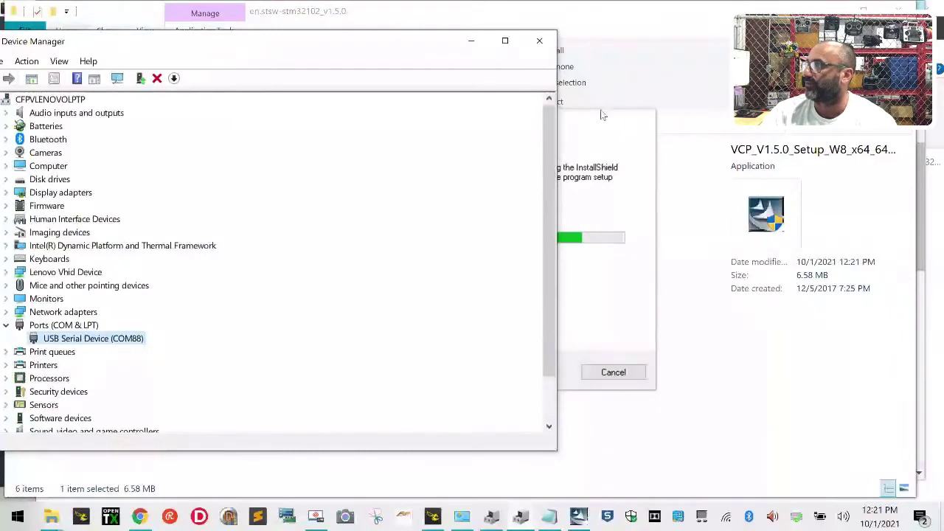
drag(601, 114, 737, 119)
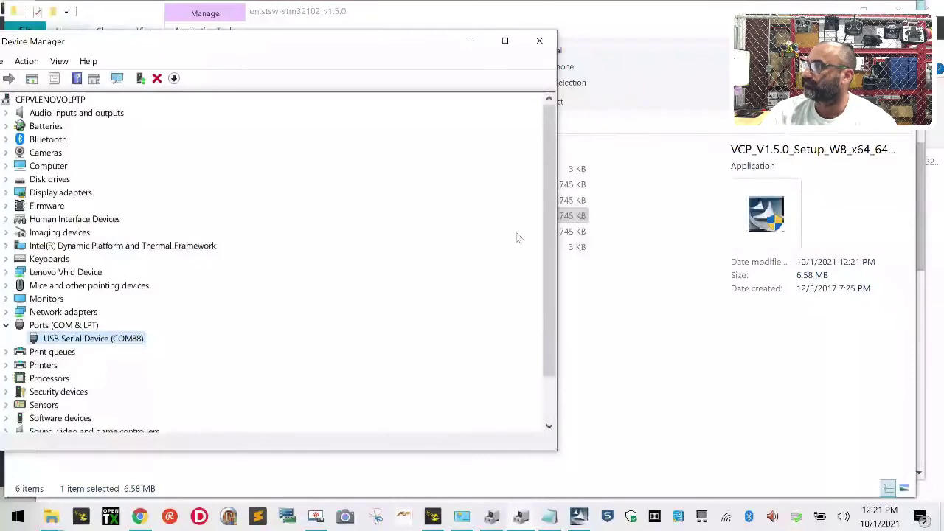
click(580, 519)
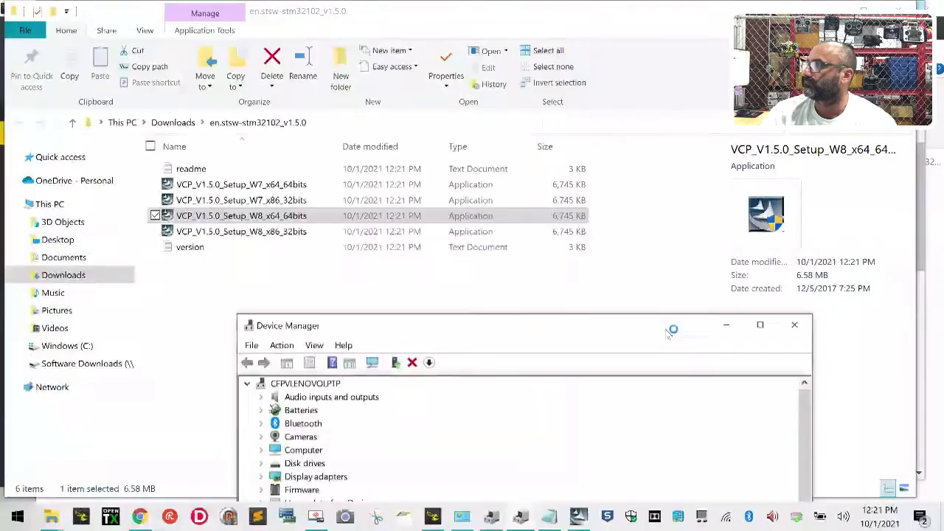
drag(671, 331, 460, 34)
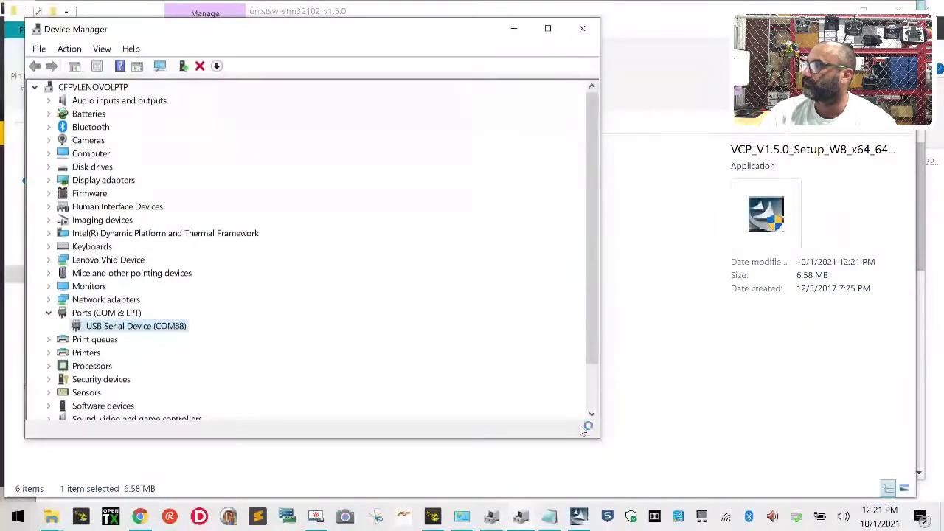
click(579, 518)
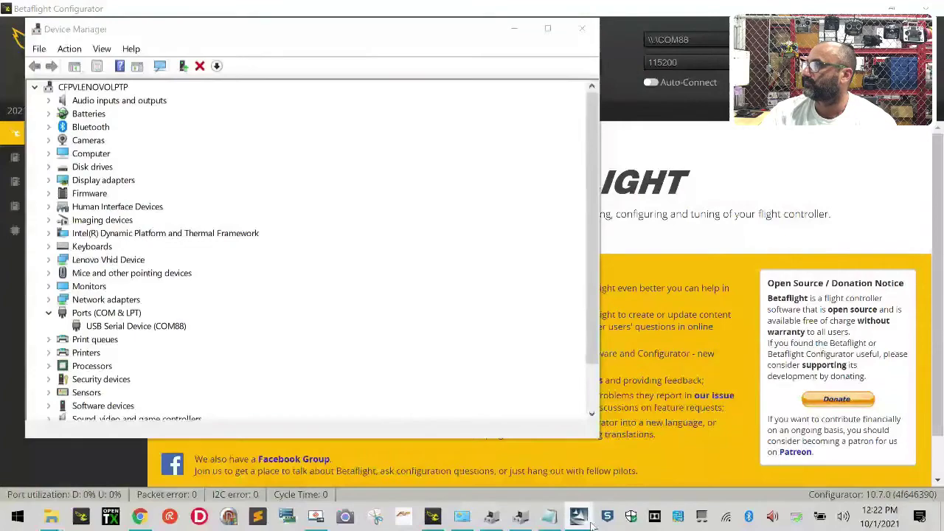
Step: Minimize Betaflight, close Control Panel and the duplicate Device Manager, and move Device Manager top-left
drag(263, 30, 524, 61)
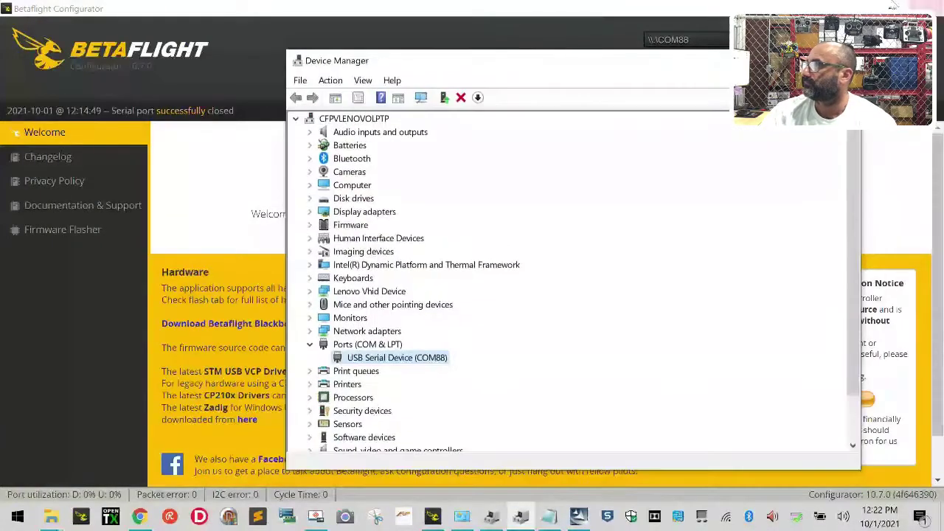
click(893, 6)
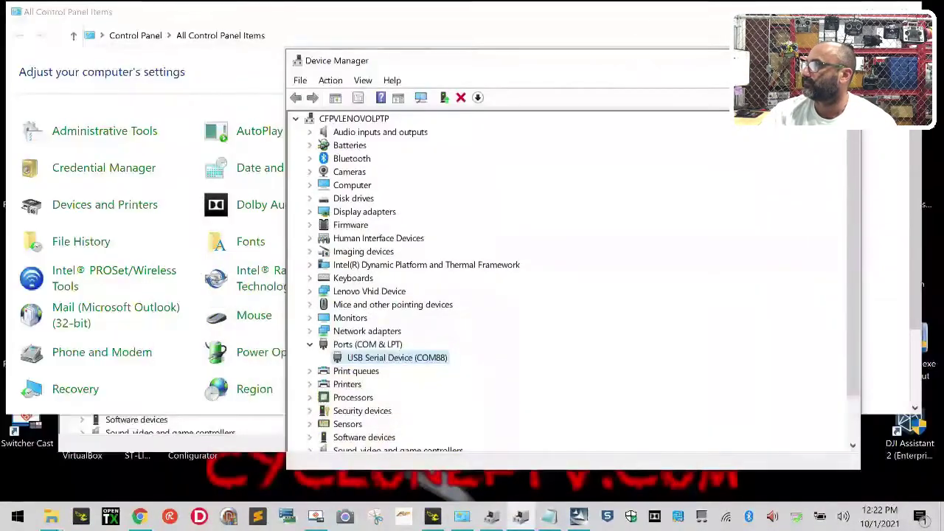
click(909, 12)
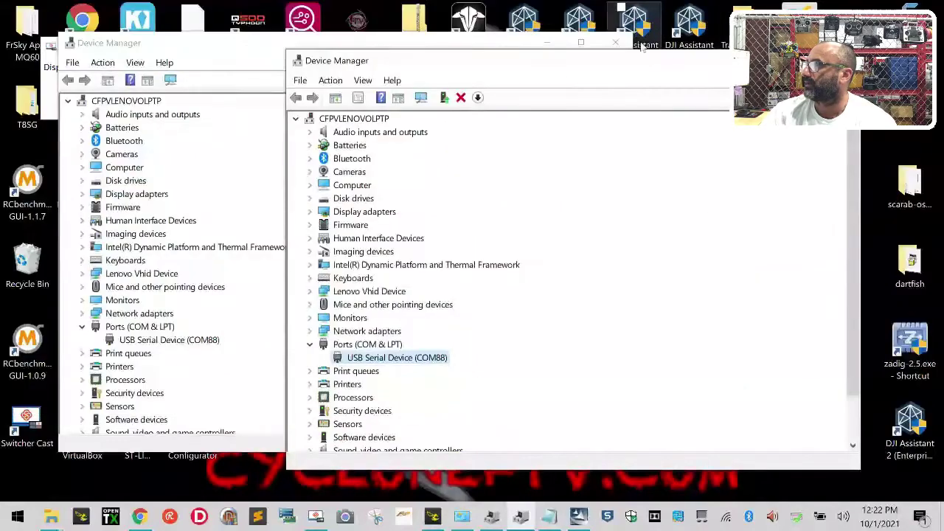
click(613, 41)
drag(648, 65, 350, 38)
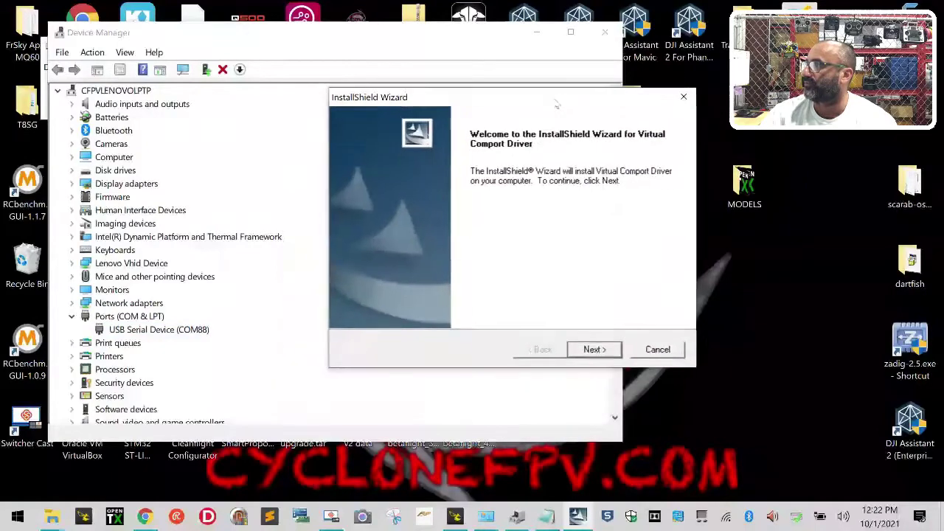
Step: Get past the welcome page and enter the user name and company name in the customer details
click(596, 350)
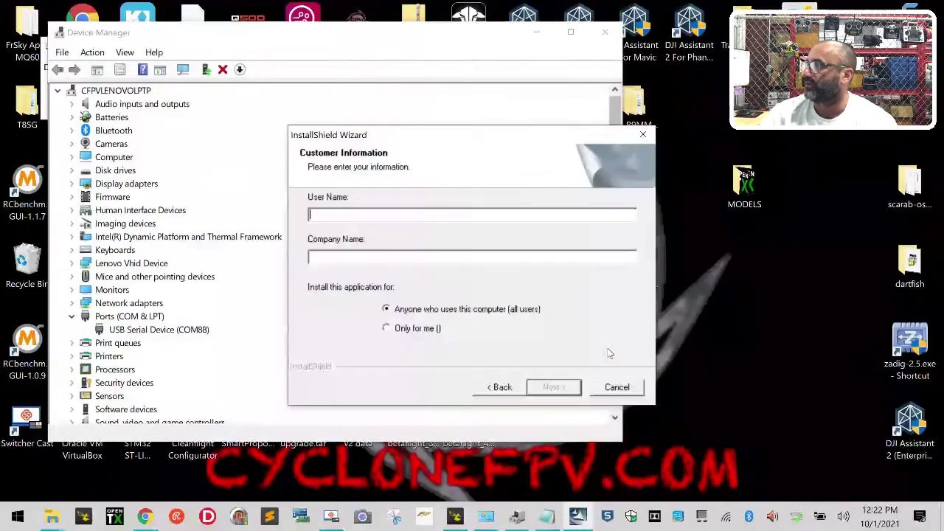
click(422, 330)
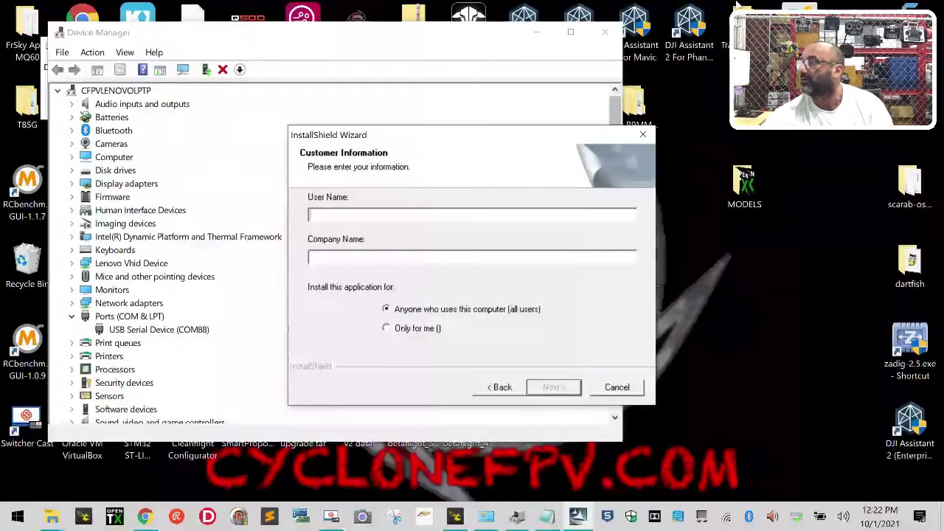
click(536, 215)
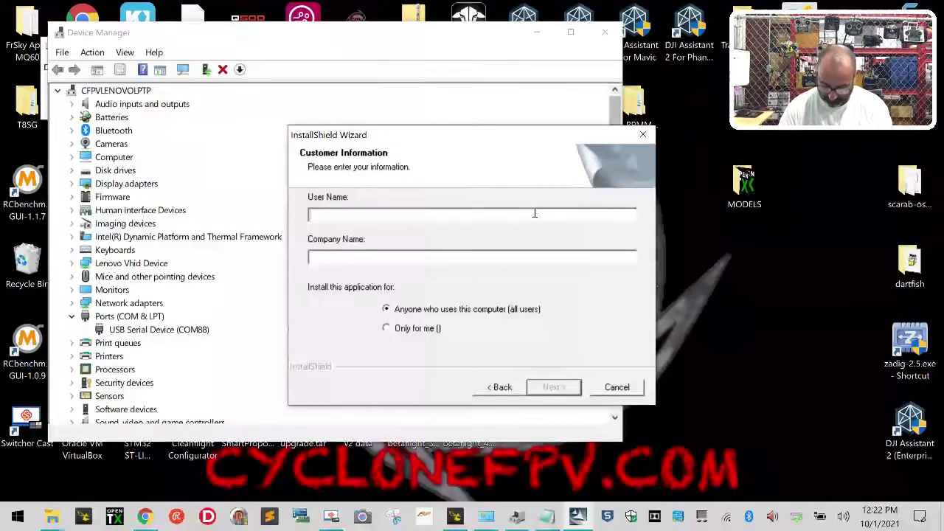
text(tarek)
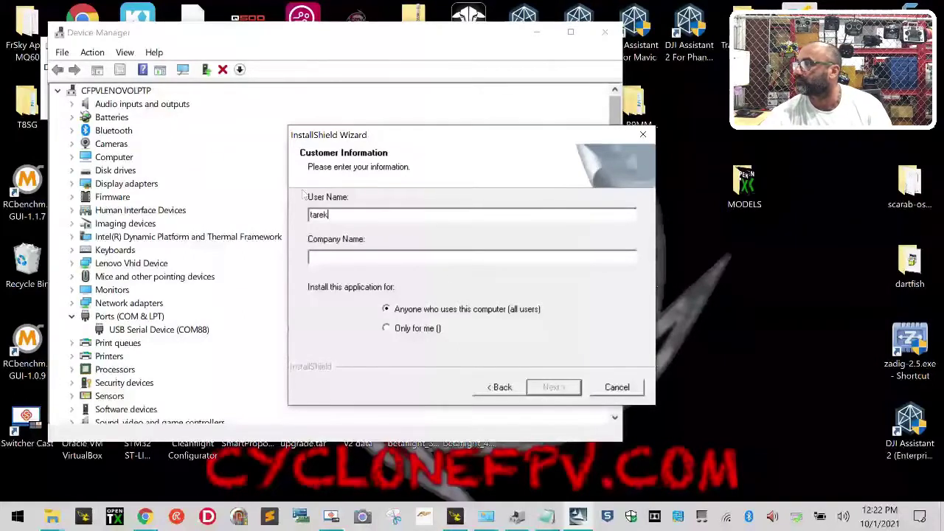
text(cycloe fpv)
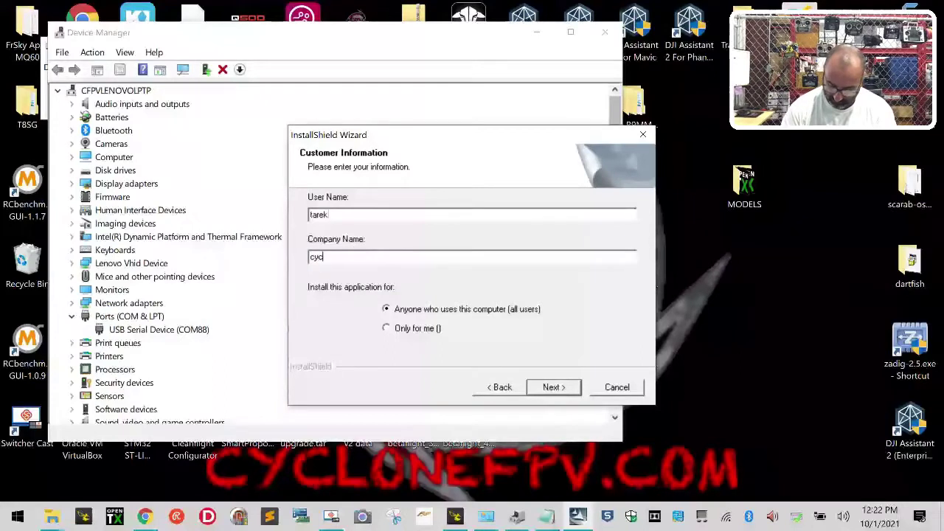
key(BackSpace)
key(BackSpace)
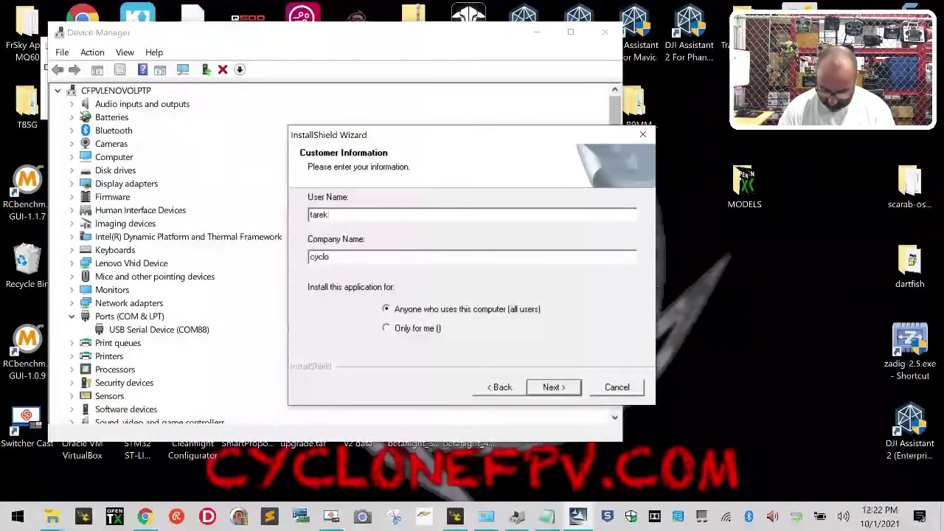
text(ne fpv)
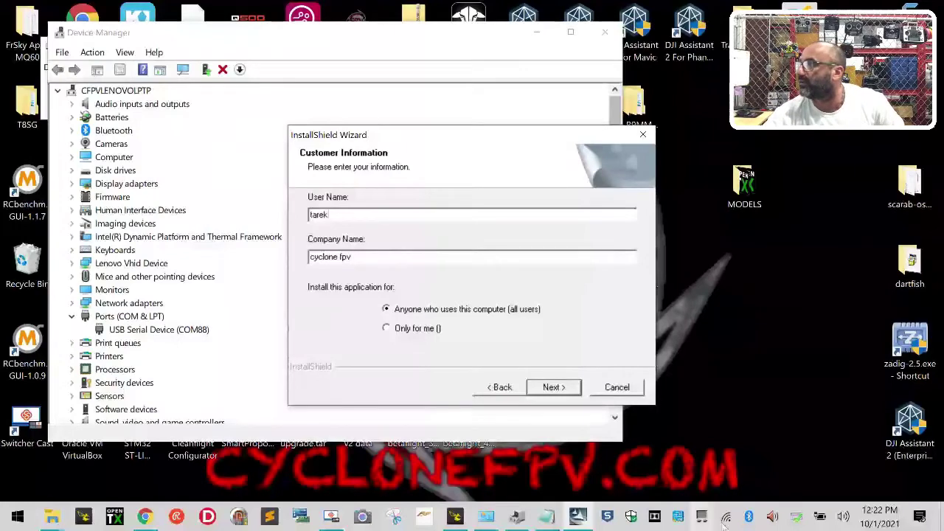
click(553, 387)
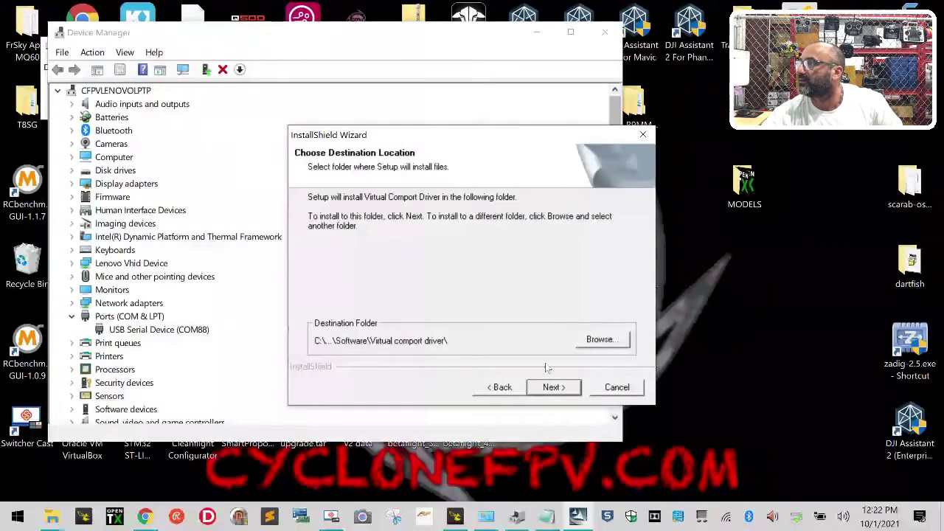
Step: Go back to finish the user name, keep the default folder, and start installing
click(492, 389)
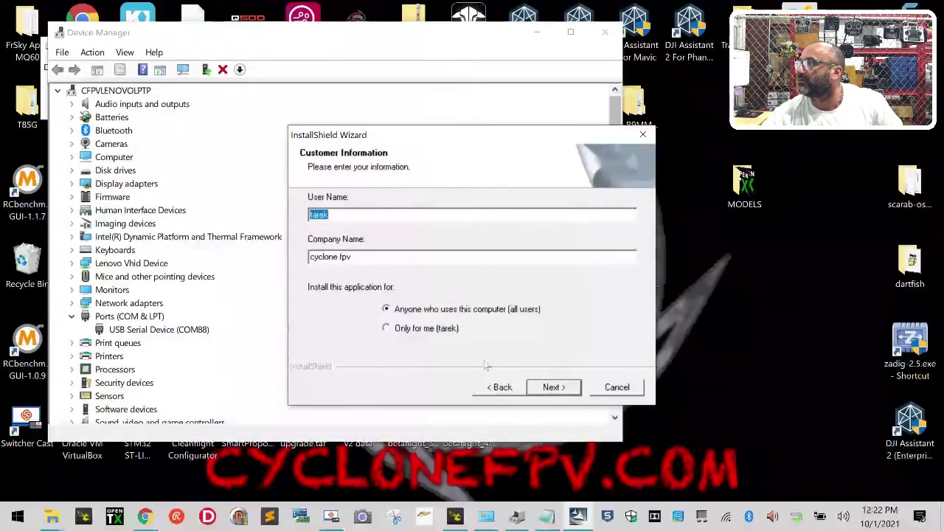
click(351, 213)
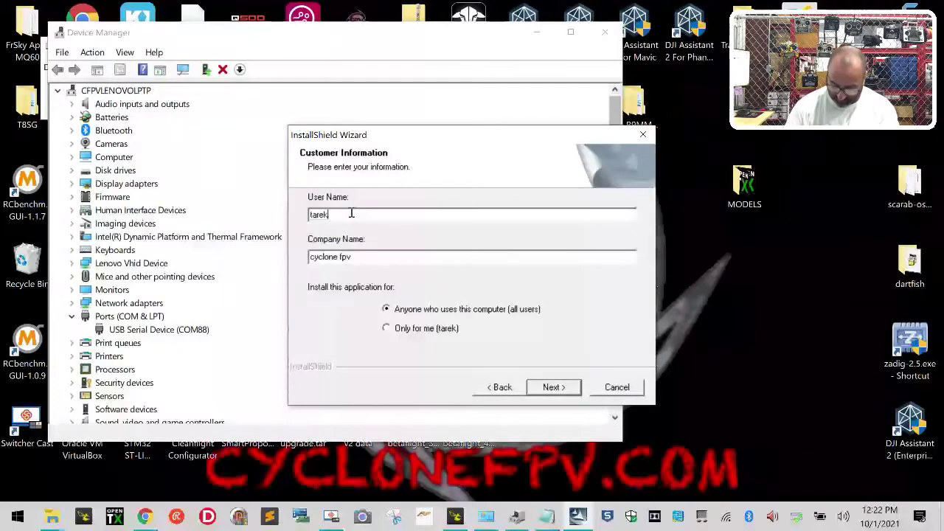
text(maalouf)
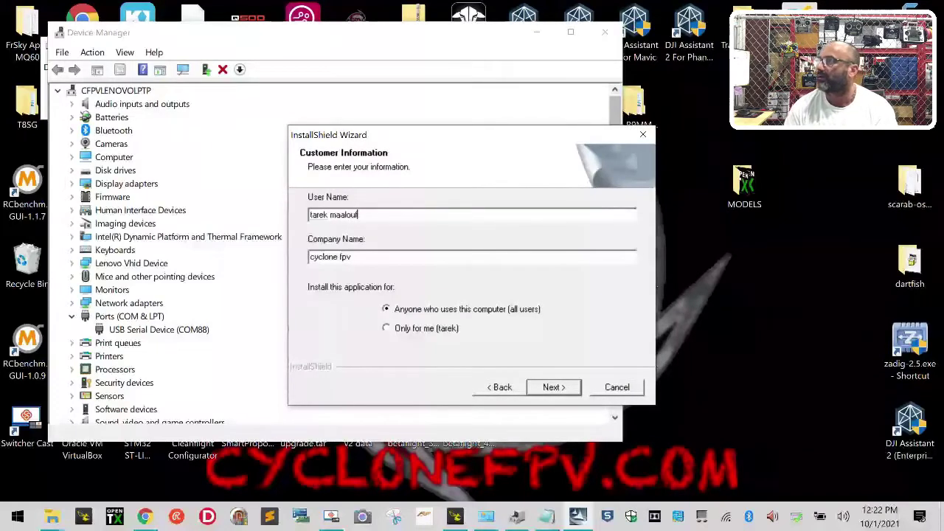
click(565, 389)
click(552, 387)
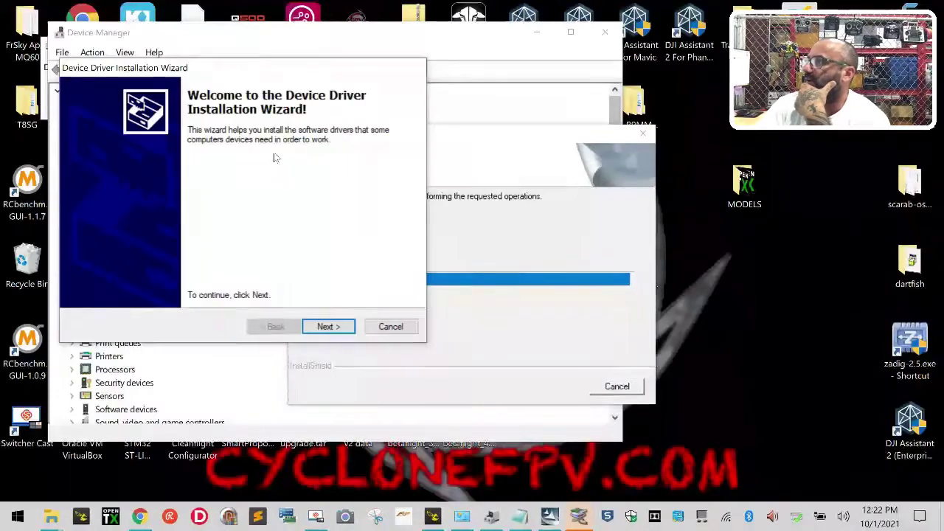
Step: Install the STMicroelectronics Virtual COM Port drivers so COM88 is restored, then finish the wizard
click(688, 324)
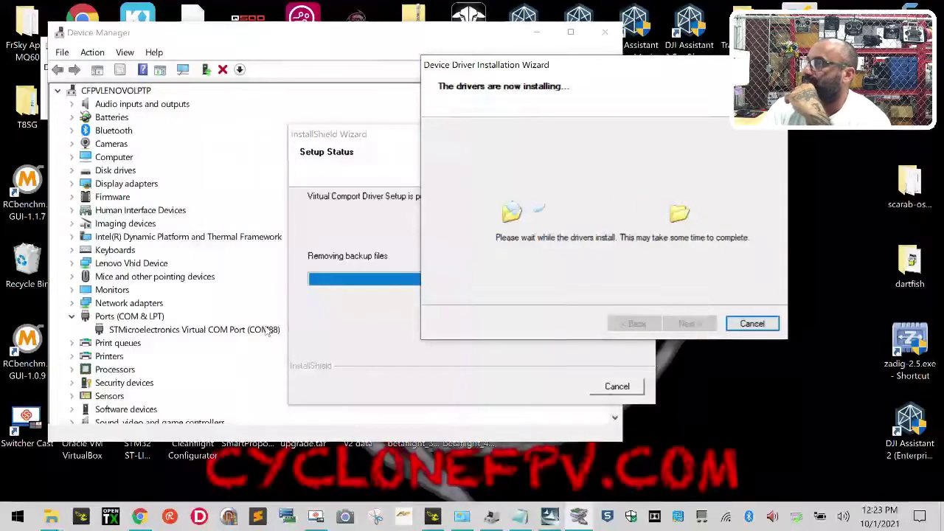
click(705, 328)
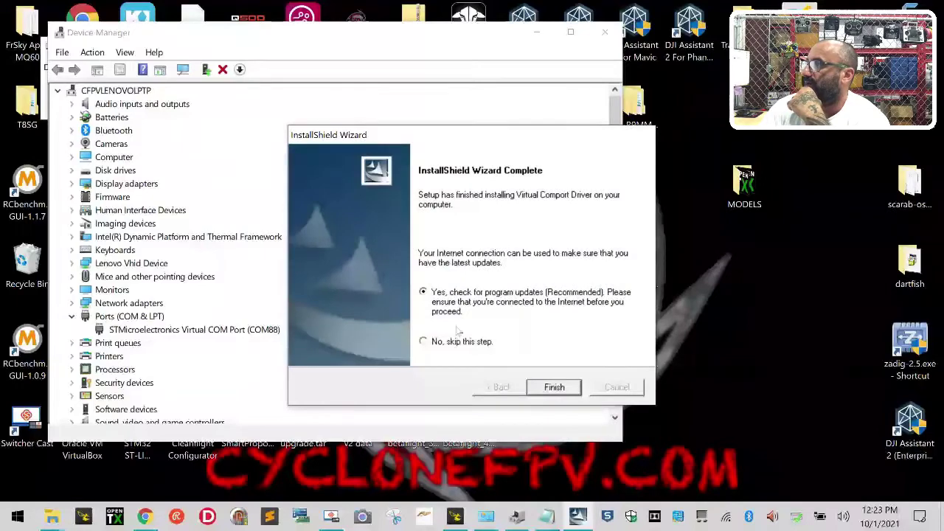
Step: Close the installer, connect Betaflight to the CRAZYBEEF4FR board on COM88, check Setup, then disconnect
click(554, 387)
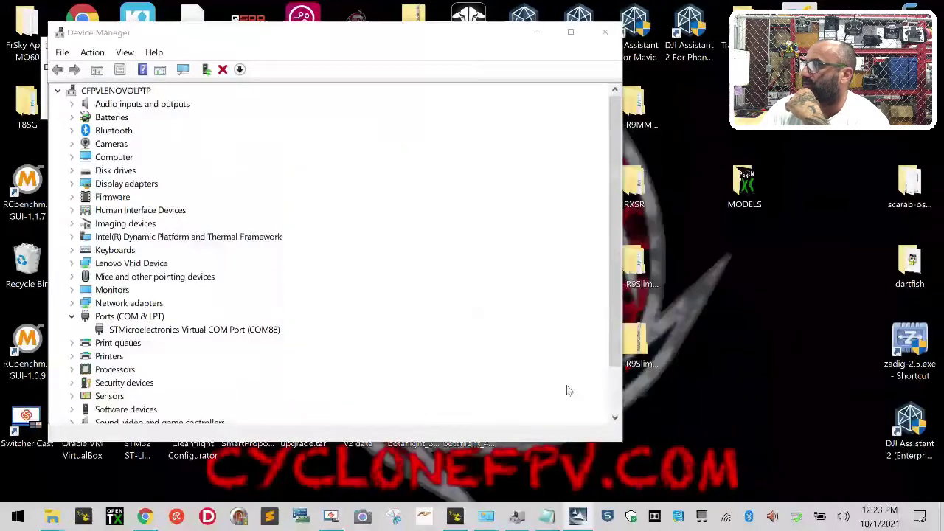
click(480, 516)
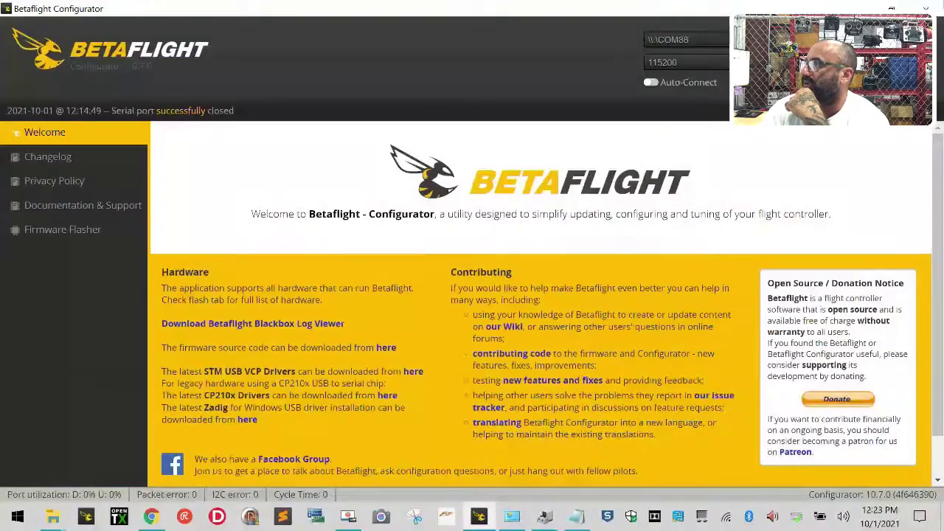
click(906, 70)
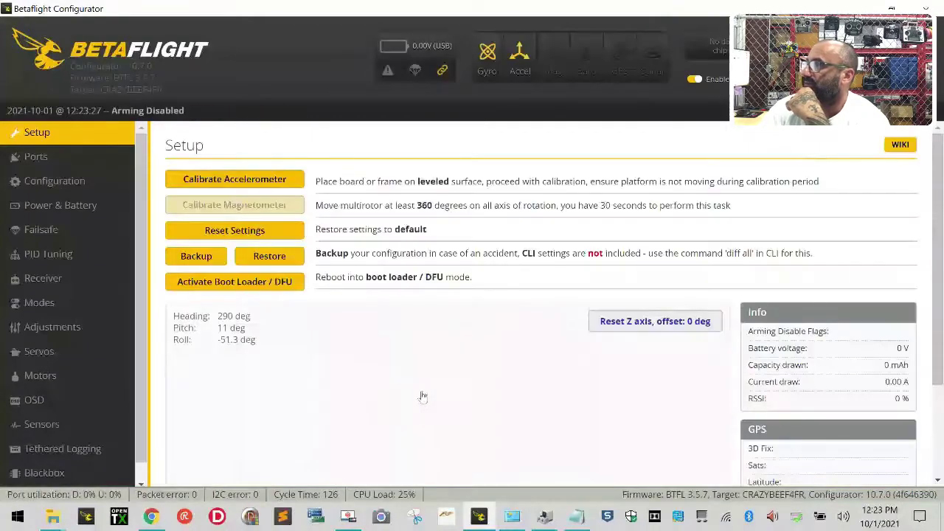
scroll(421, 393, down, 2)
scroll(428, 394, up, 2)
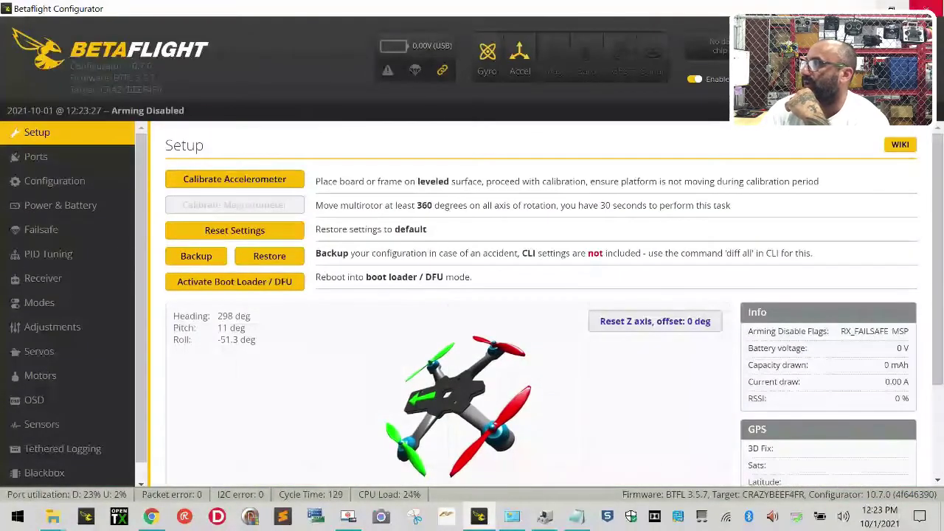
click(906, 70)
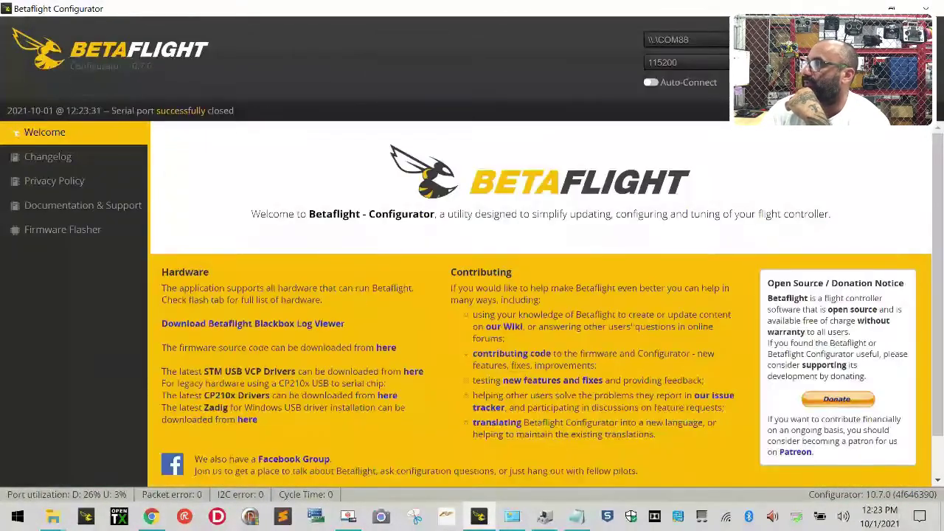
click(857, 9)
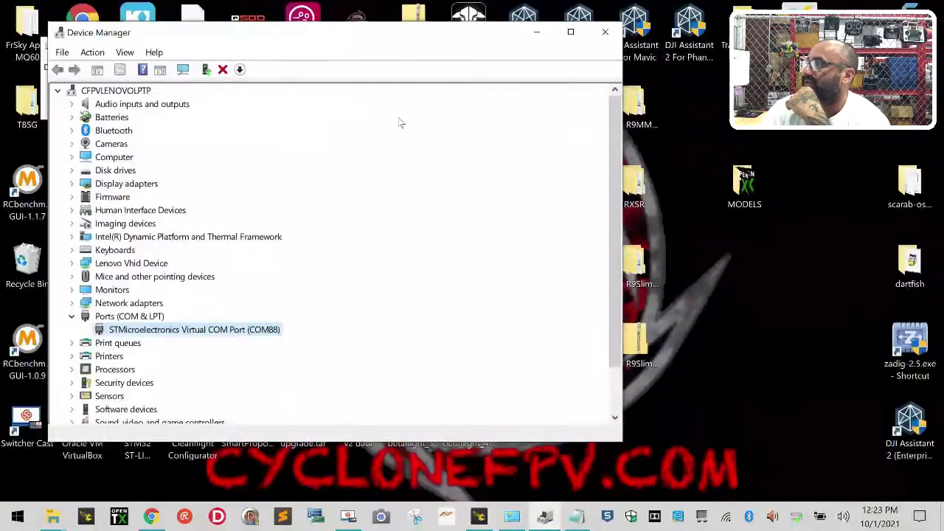